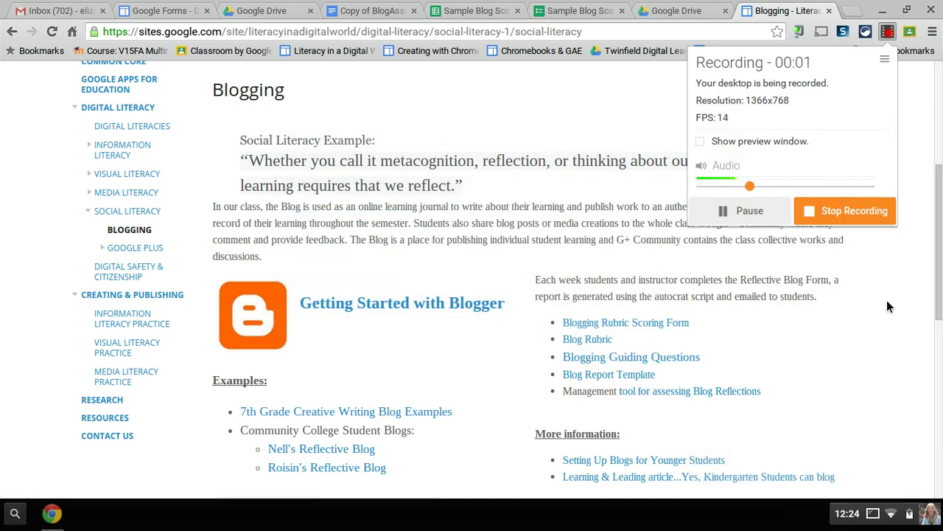
- Open the first Community College Student Blog, 'Multimedia Apps and Tools', from the Blogging page
click(887, 297)
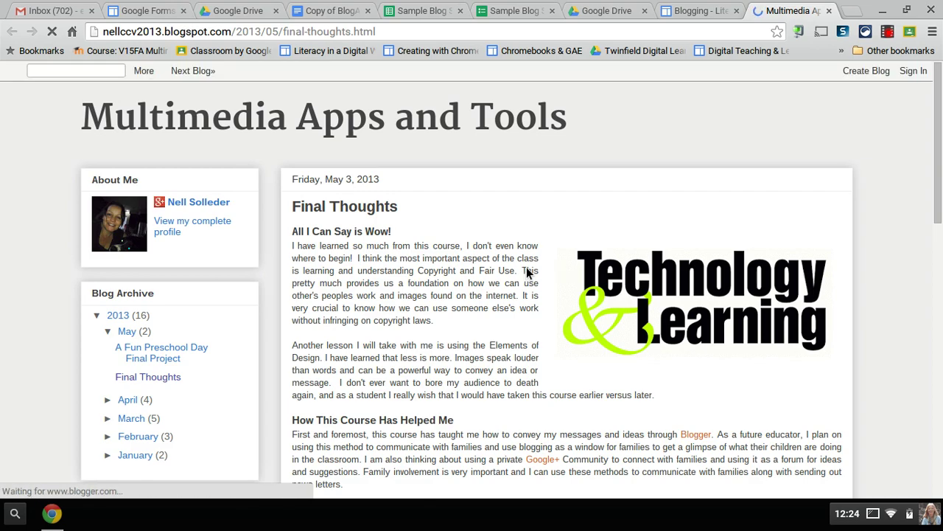
- Expand January 2013 in the Blog Archive and open the post on news organizations using multimedia
scroll(527, 268, down, 1)
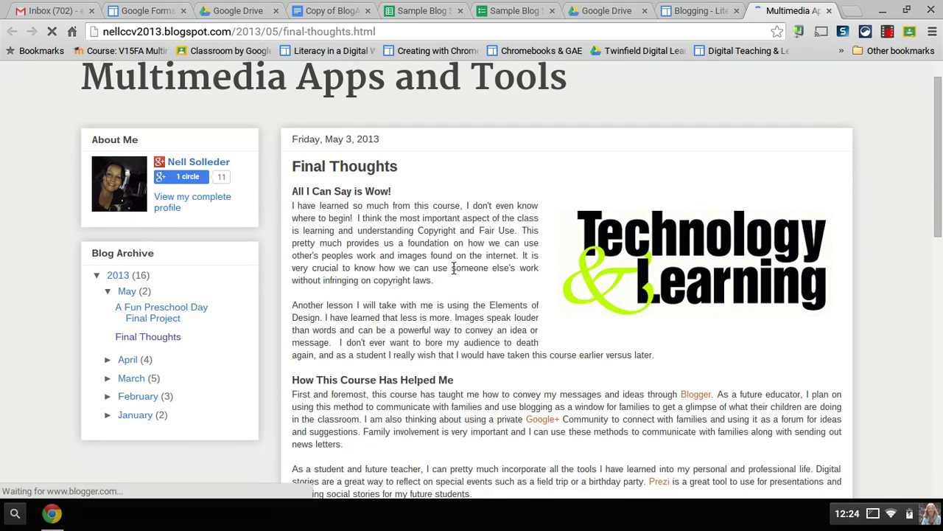
click(109, 415)
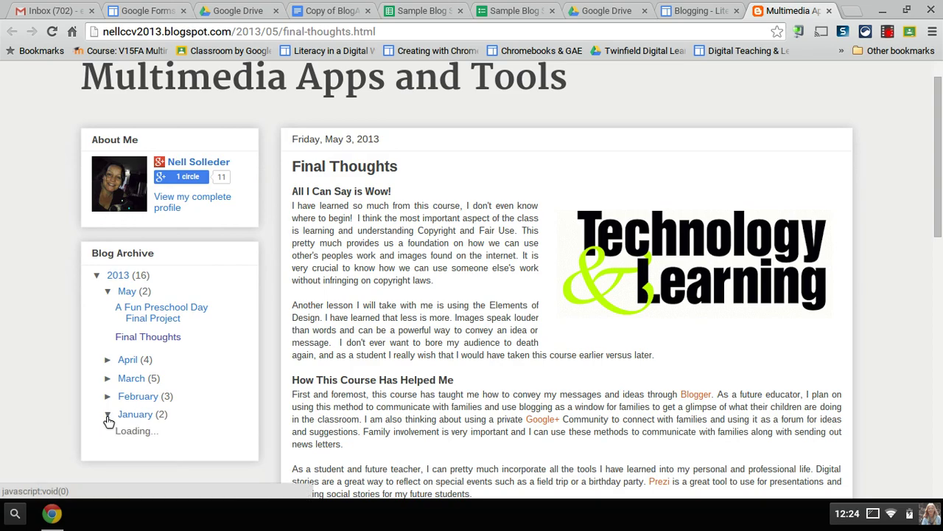
scroll(227, 385, down, 5)
click(161, 274)
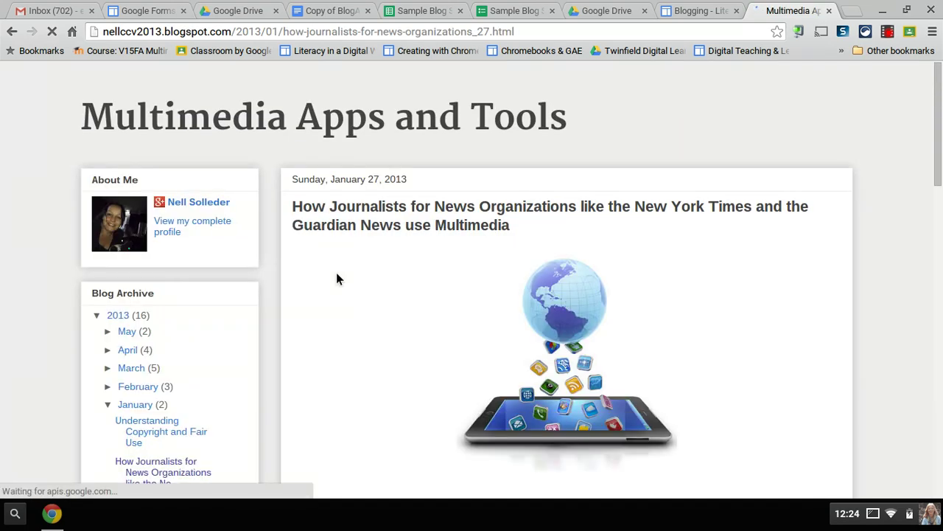
- Open the May 2013 post 'A Fun Preschool Day Final Project' and scroll through it
scroll(566, 295, down, 5)
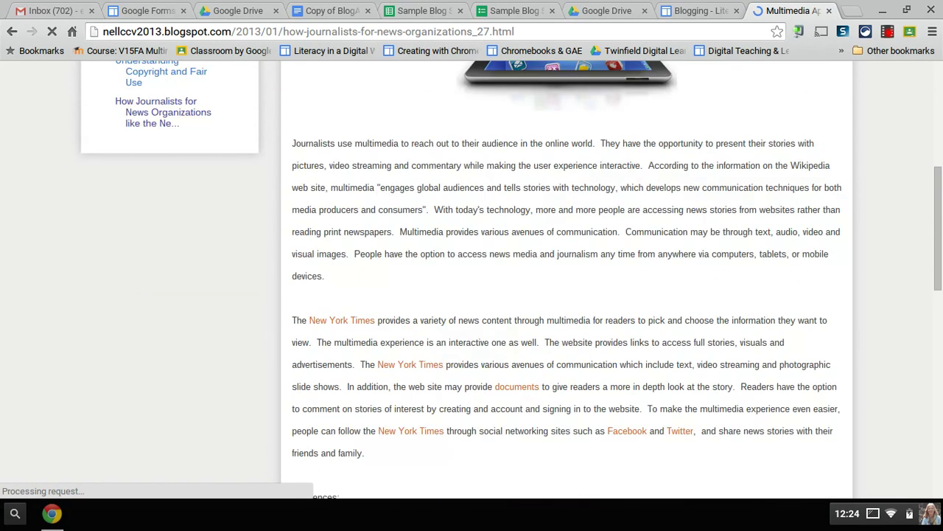
scroll(566, 280, up, 4)
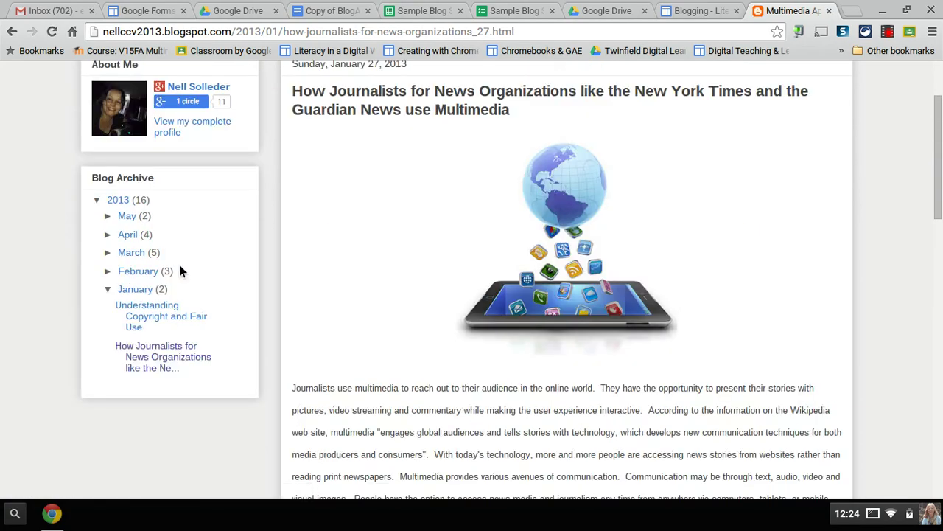
click(127, 216)
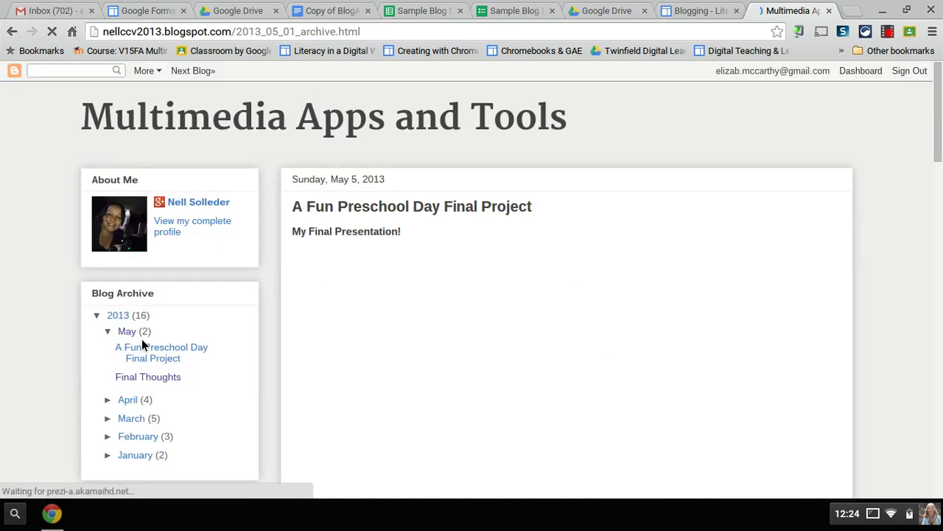
click(153, 357)
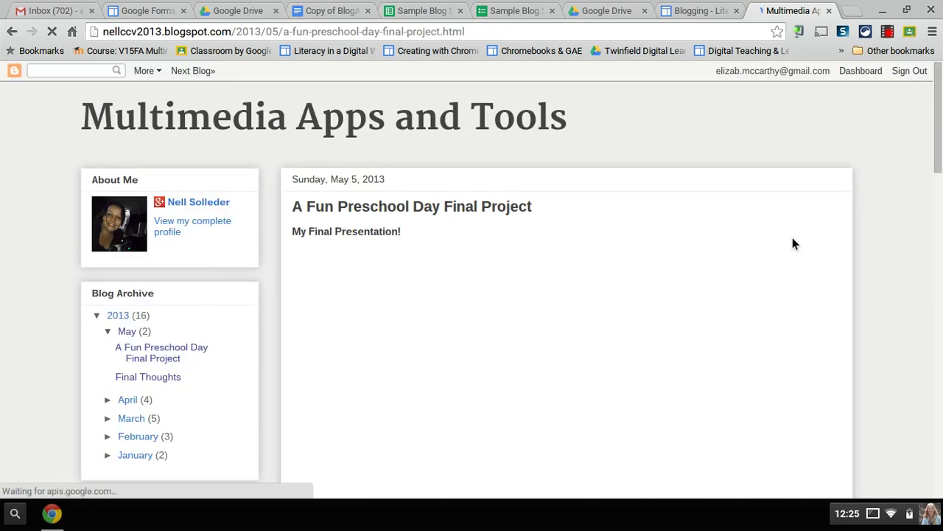
scroll(792, 237, down, 2)
scroll(567, 281, down, 3)
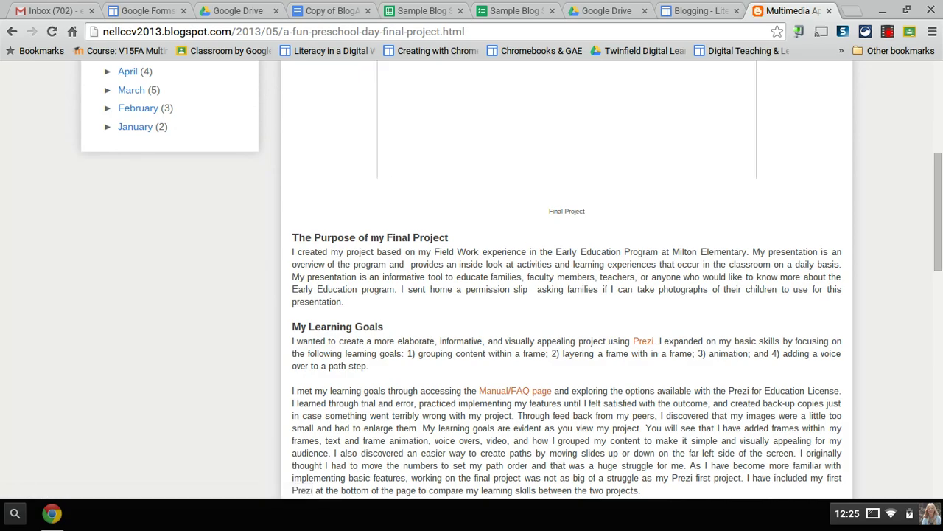
scroll(567, 280, down, 3)
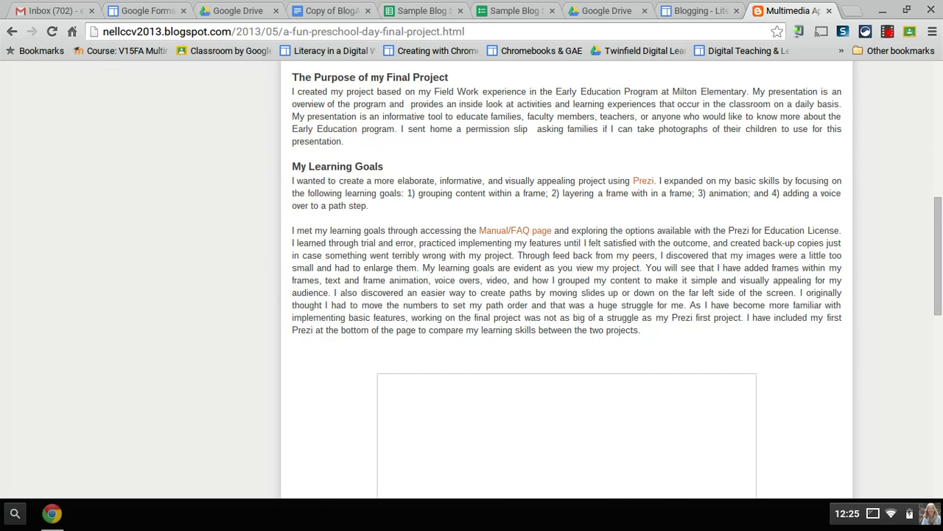
scroll(567, 280, up, 3)
scroll(567, 280, up, 3)
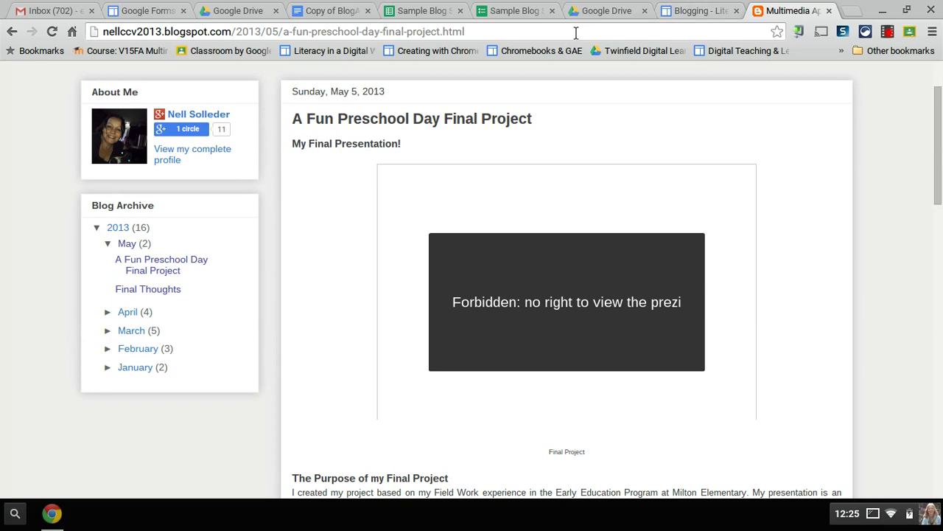
- Open the second student blog, Multimedia Apps & Tools, and browse its September 2014 posts
click(689, 11)
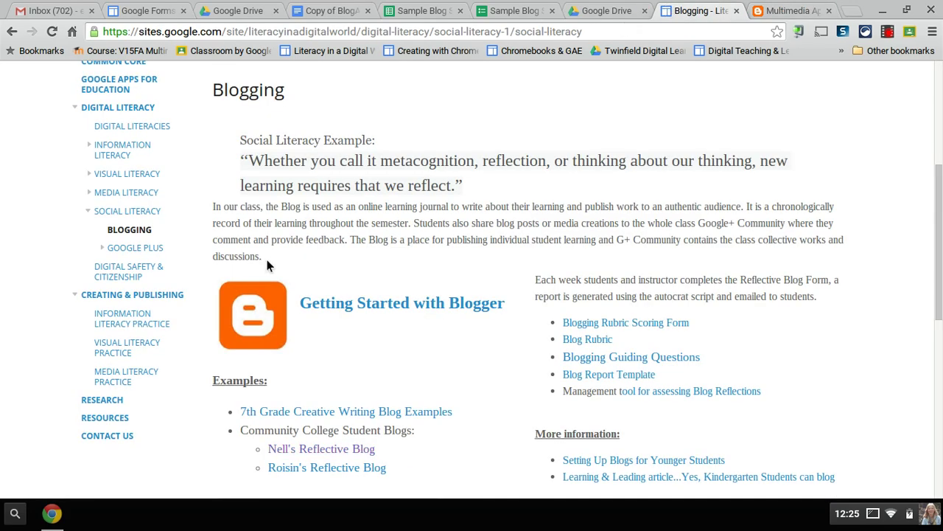
click(363, 467)
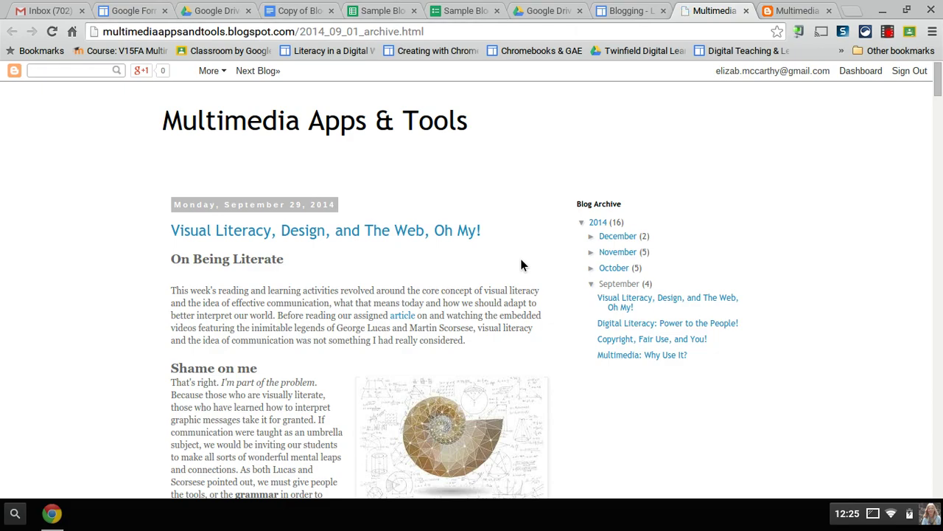
scroll(520, 258, down, 3)
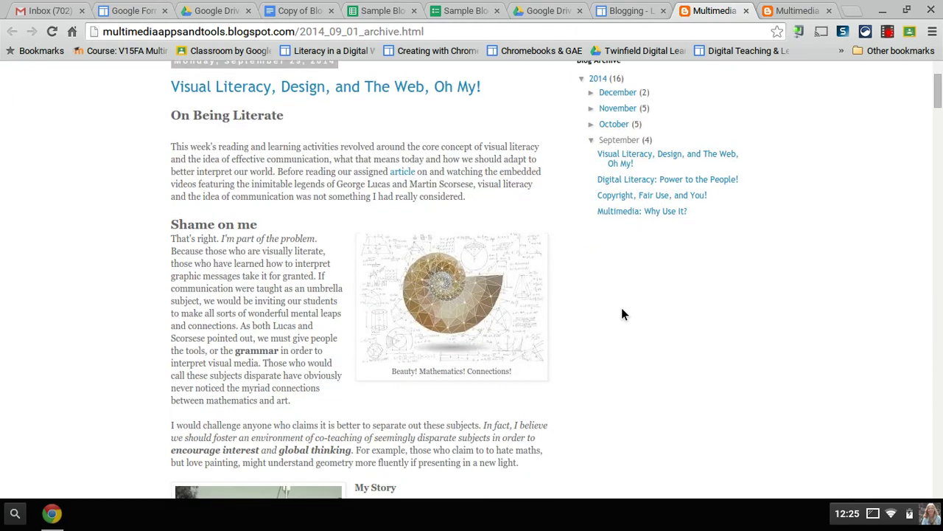
scroll(621, 308, down, 8)
scroll(621, 307, up, 9)
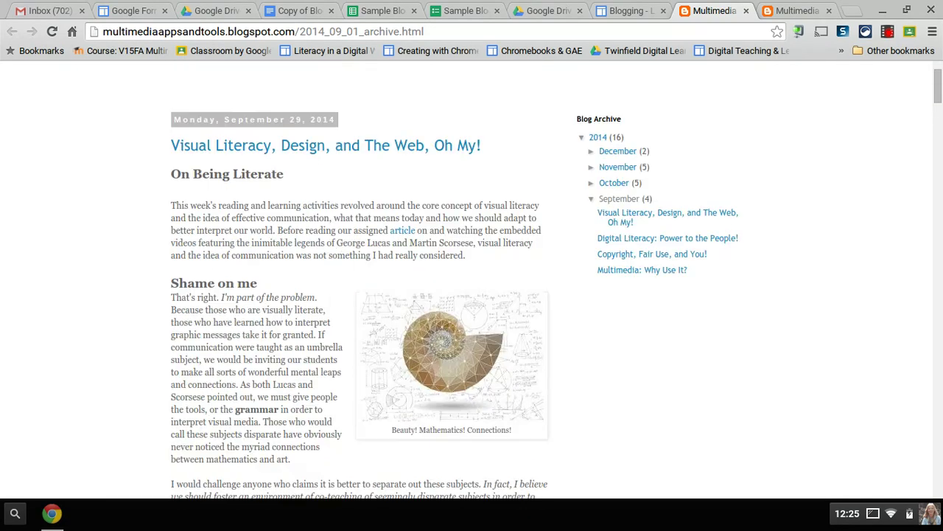
scroll(560, 191, up, 1)
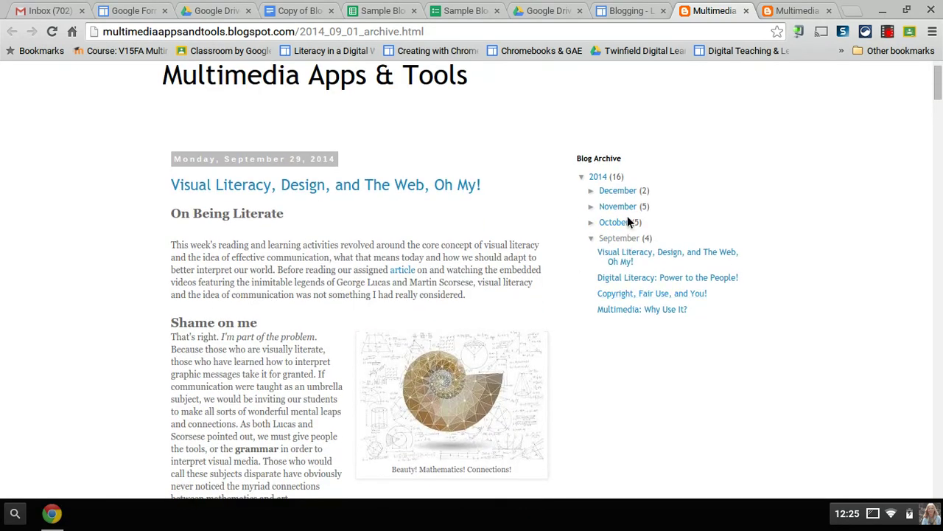
- Open the Blogging Rubric doc and scroll its criteria table down to Blog Post Deadline
click(623, 12)
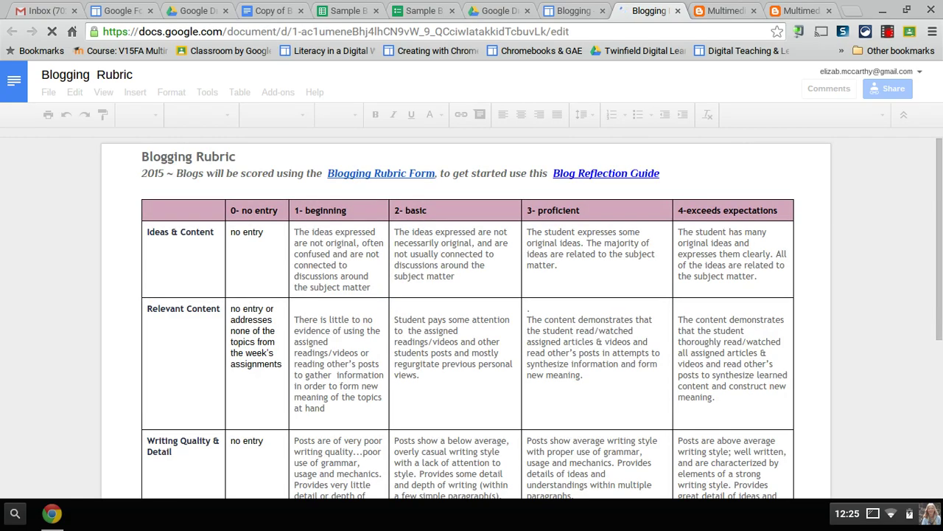
scroll(472, 309, down, 1)
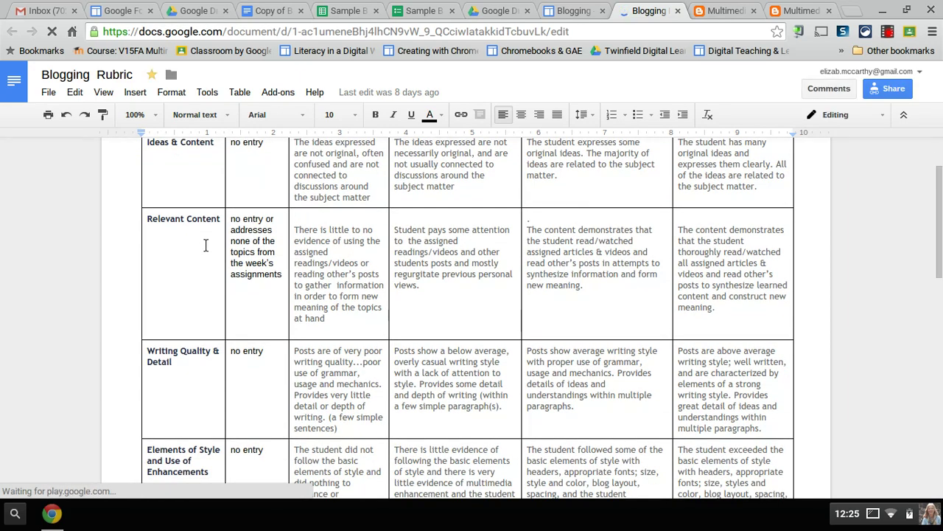
scroll(389, 315, down, 1)
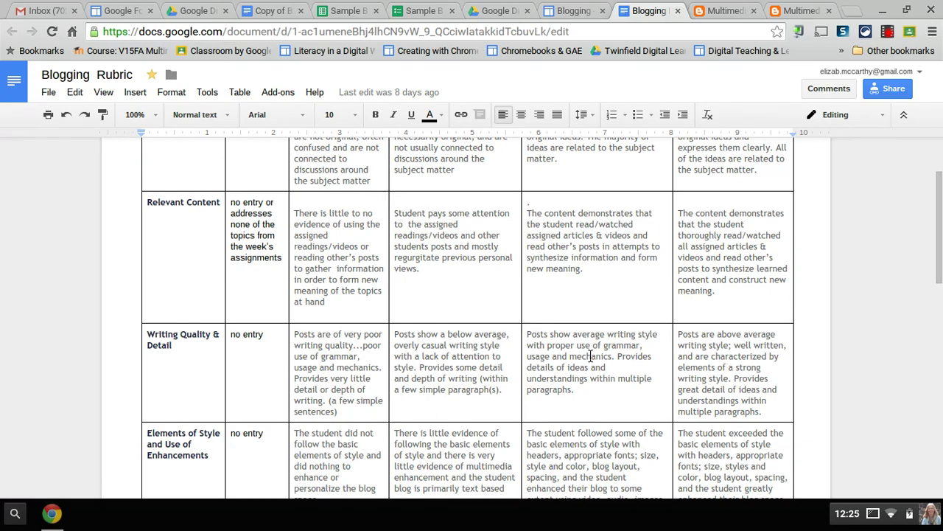
scroll(591, 356, down, 2)
scroll(591, 356, down, 1)
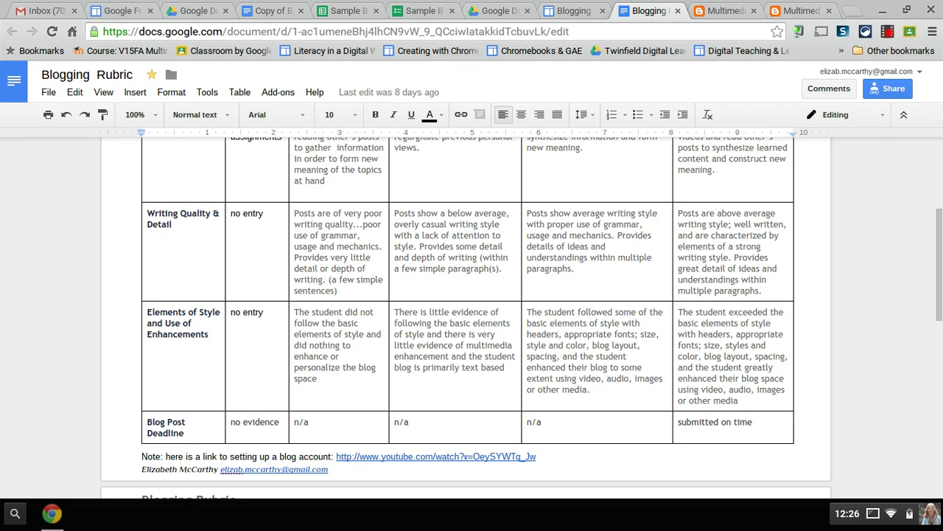
scroll(468, 317, up, 3)
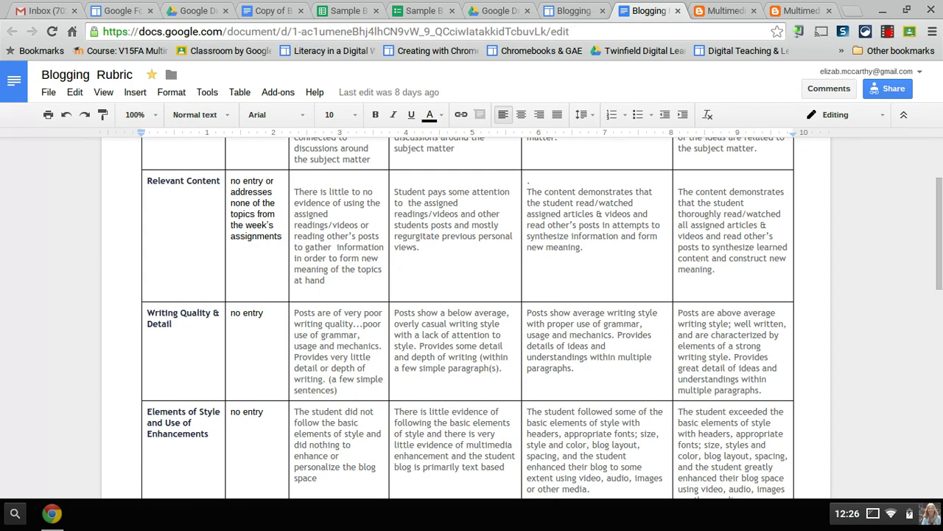
- Open Blogging Guiding Questions from the Blogging page and scroll through its reflection prompts
click(575, 16)
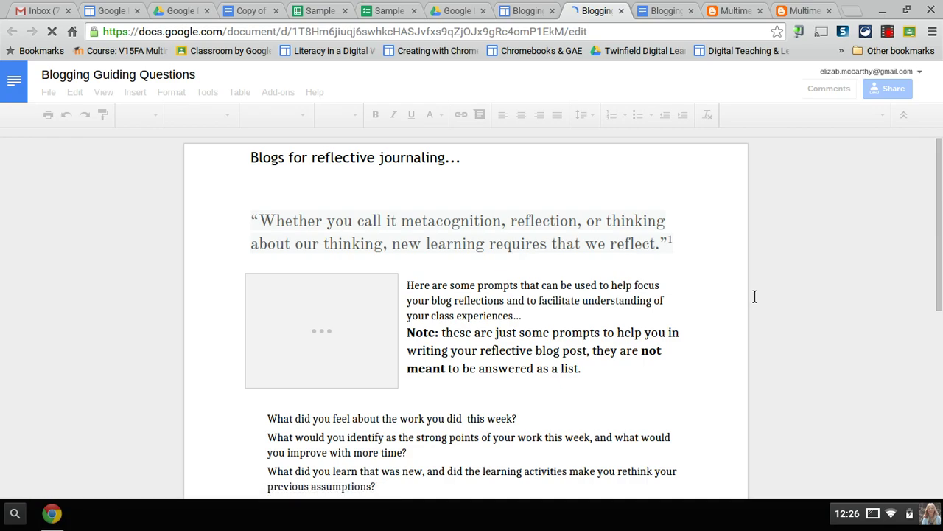
scroll(755, 296, down, 3)
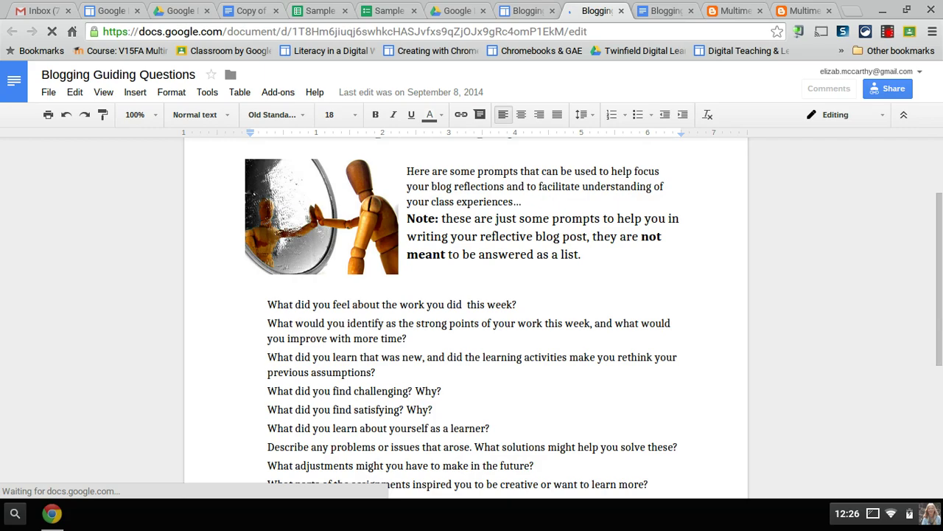
scroll(754, 296, down, 3)
scroll(472, 314, down, 2)
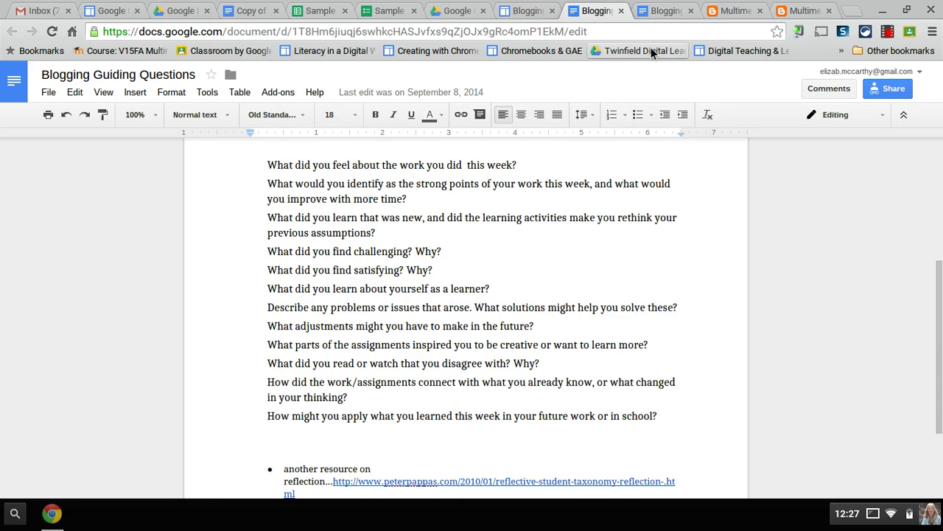
- Switch to the Sample Blog Scoring Form and click into the Blog Owner and Name answers
click(529, 11)
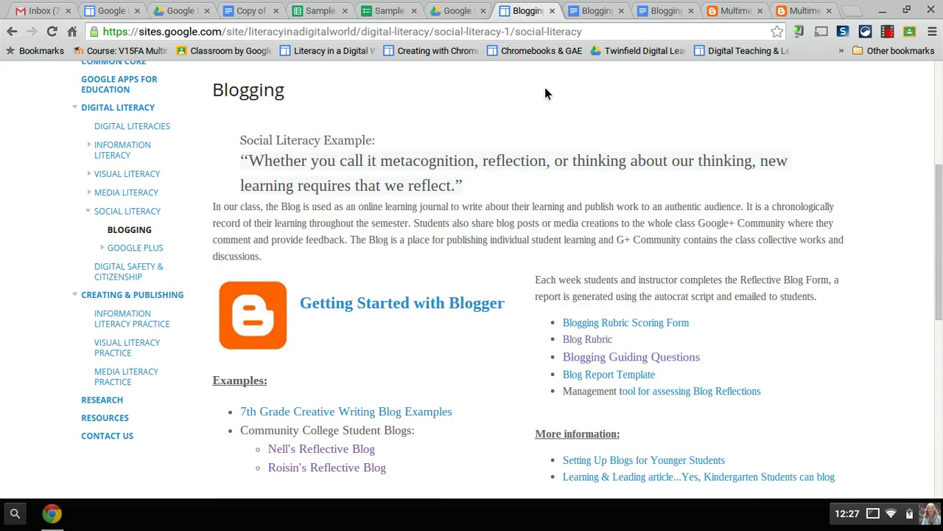
click(380, 13)
scroll(500, 254, down, 3)
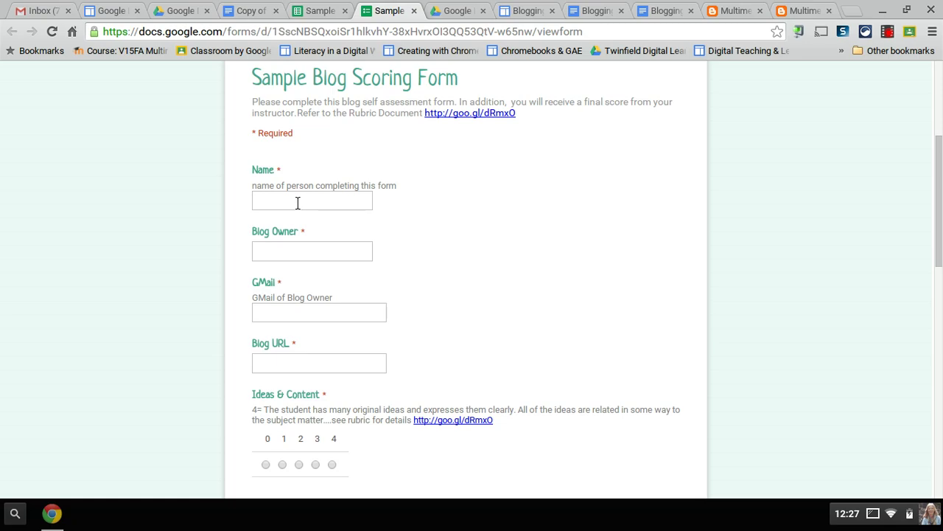
click(299, 255)
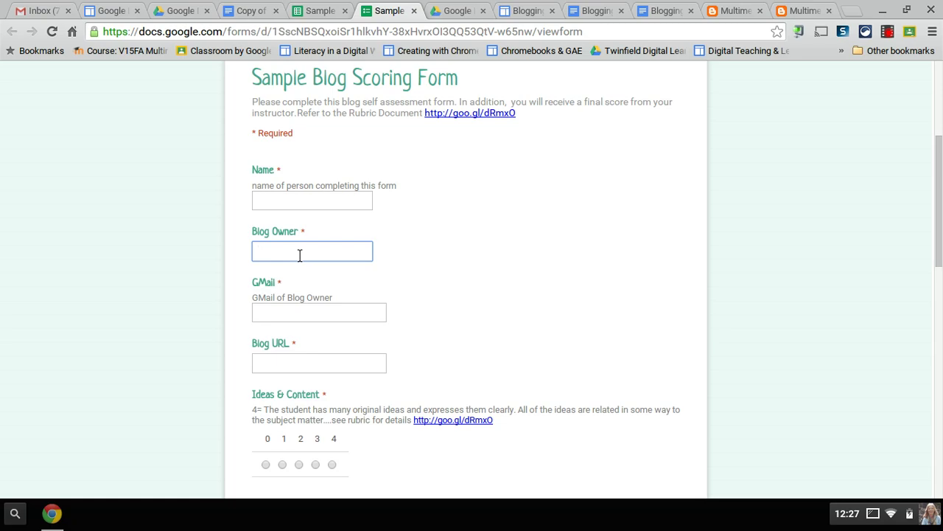
click(295, 199)
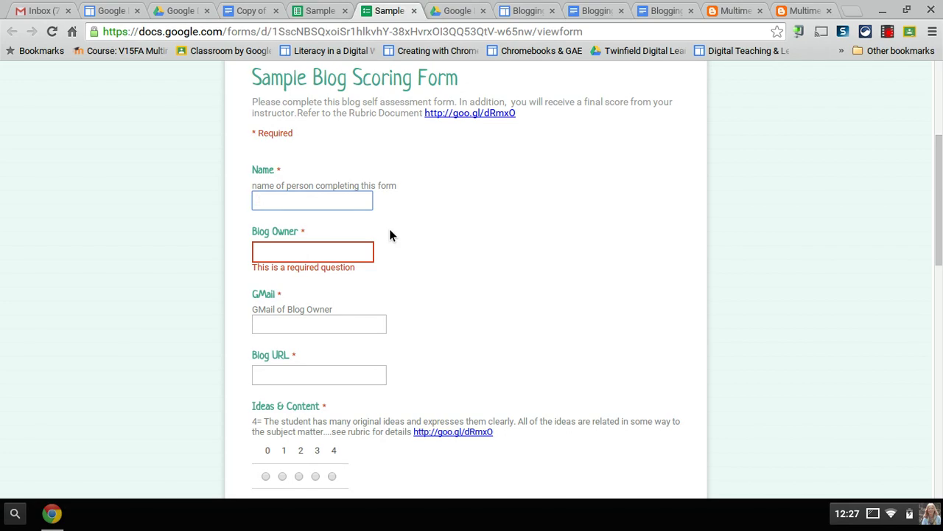
- Scroll down to the Week # question and view its Week #1–#15 choices without picking one
scroll(389, 234, down, 4)
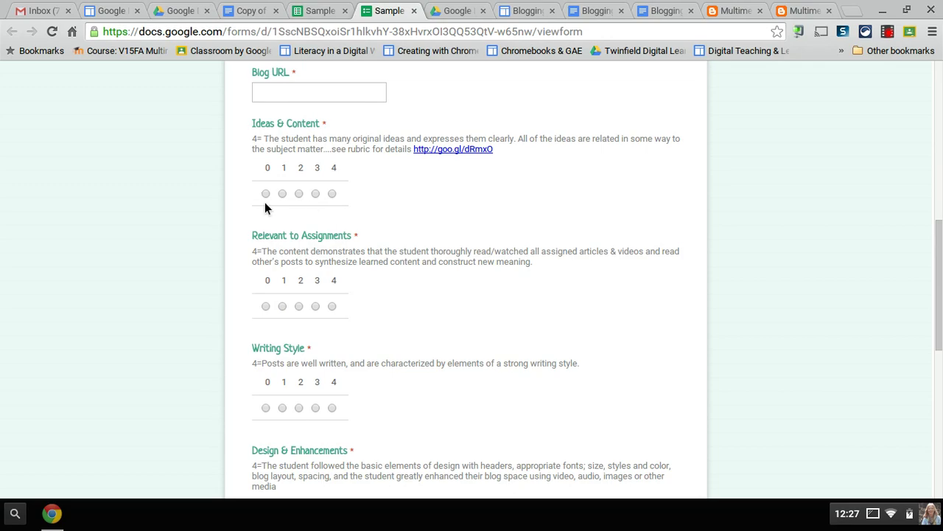
scroll(380, 265, down, 2)
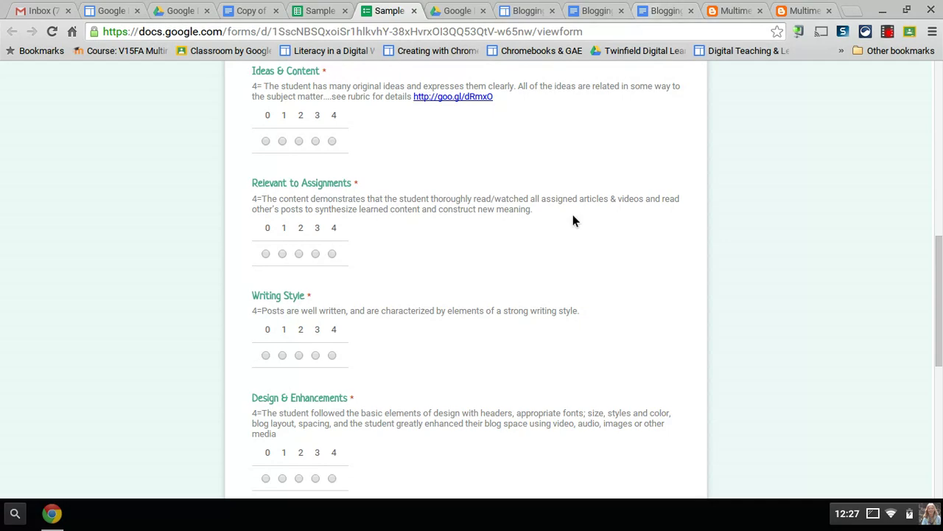
scroll(516, 215, down, 5)
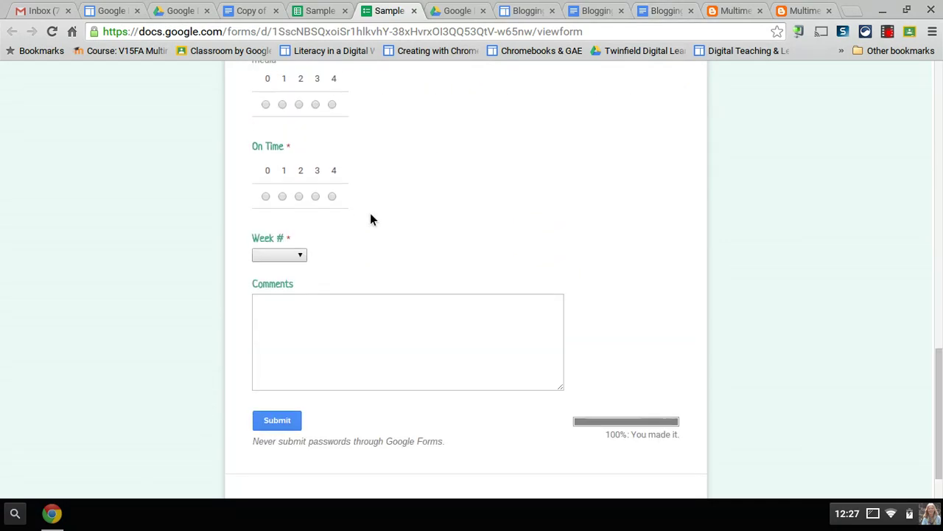
click(286, 253)
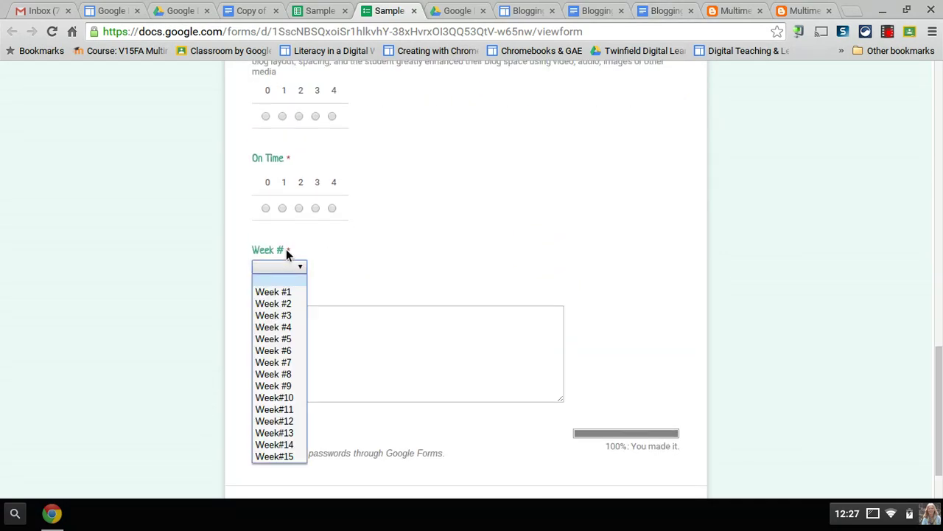
click(368, 265)
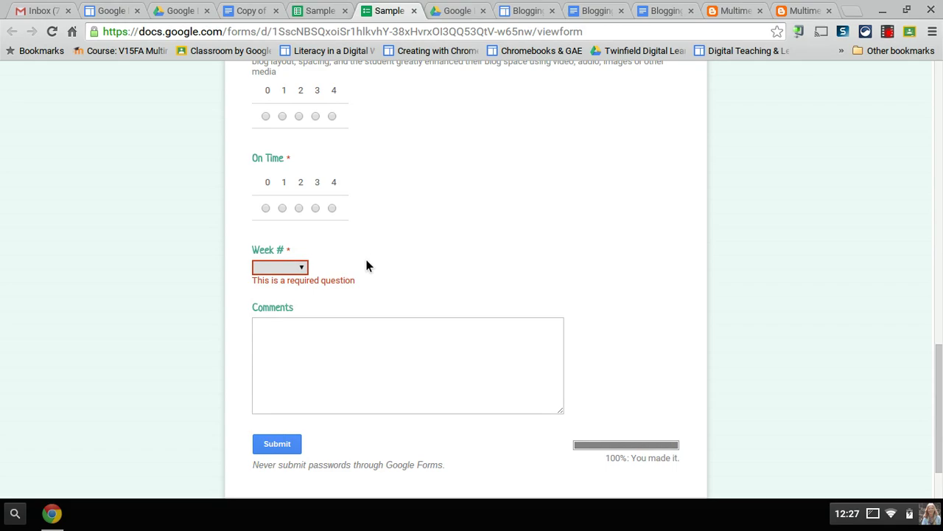
- Show the Sample Blog Scoring Form(Responses) sheet with its single response scoring 3, 2 and 4
click(325, 11)
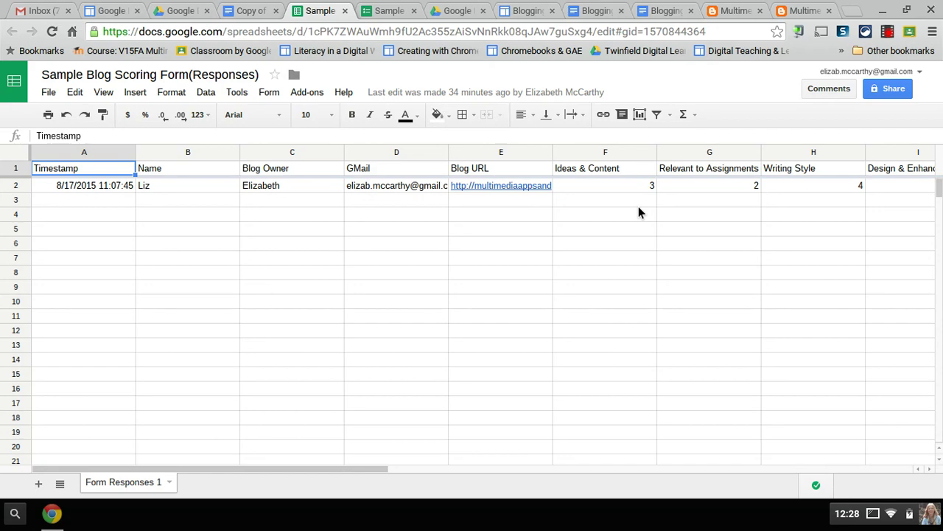
click(307, 92)
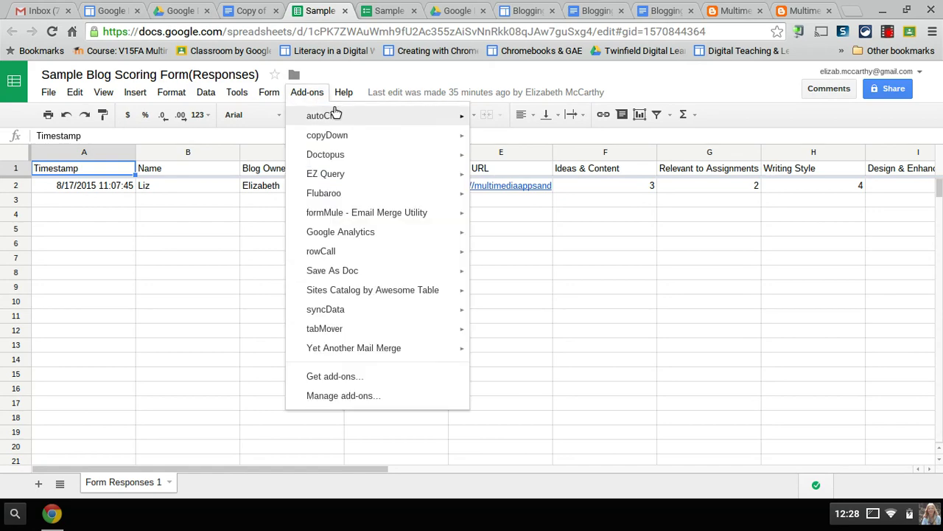
click(352, 380)
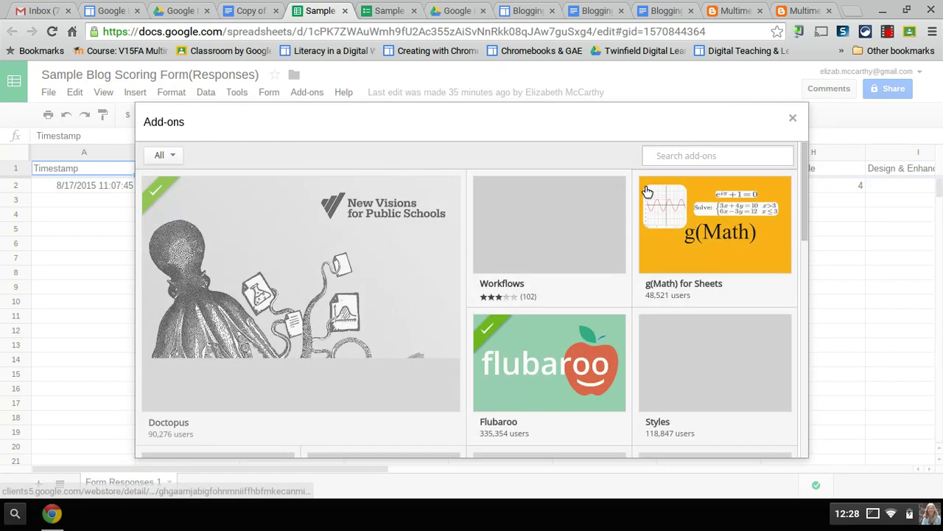
click(686, 156)
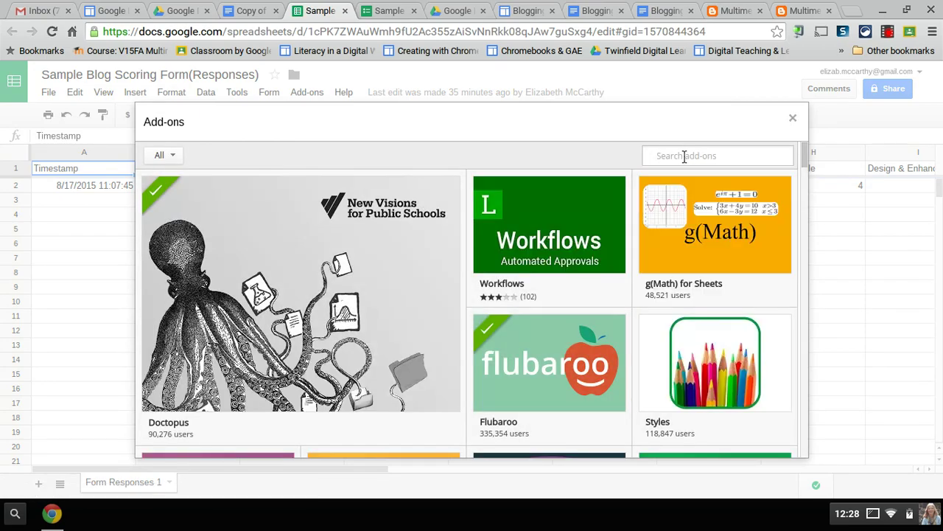
text(autocrat)
key(Return)
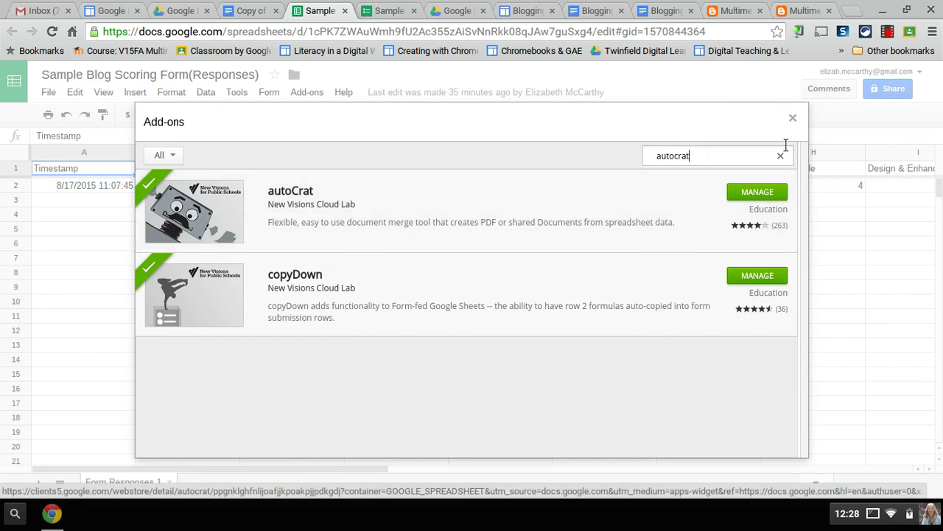
click(792, 119)
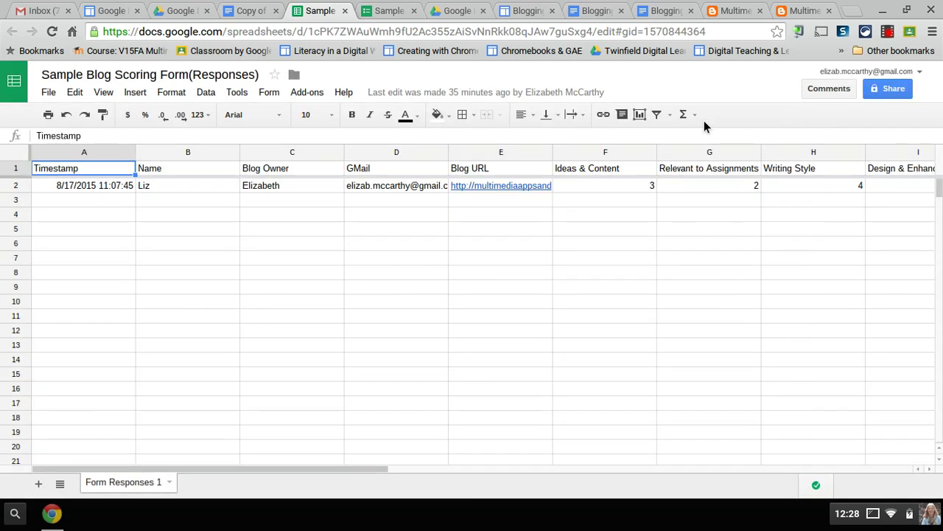
- Launch autoCrat from the Add-ons menu, then return to the Blogging Guiding Questions document
click(304, 93)
mouse_move(329, 123)
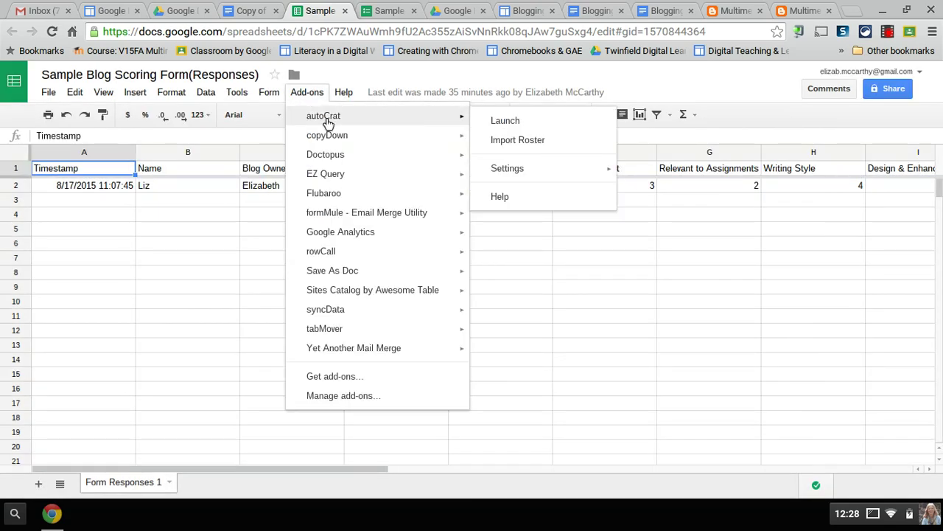
click(502, 119)
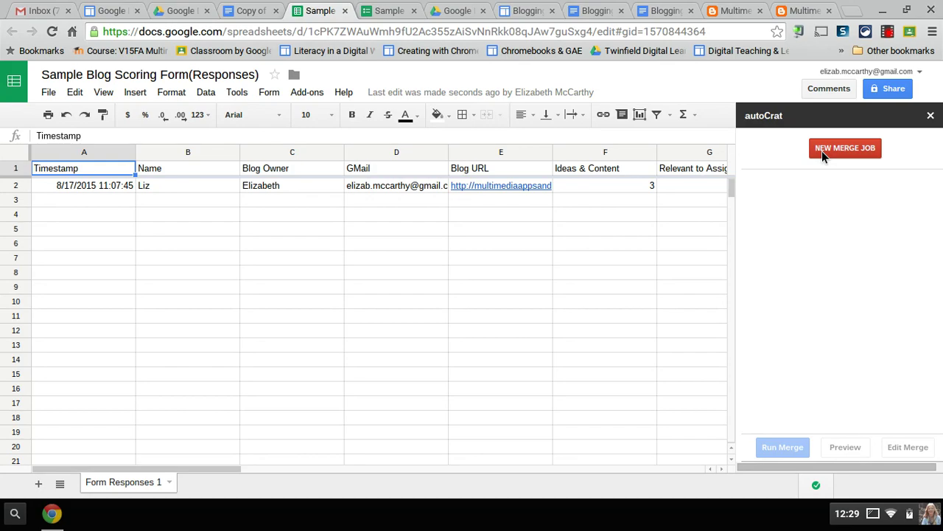
click(590, 8)
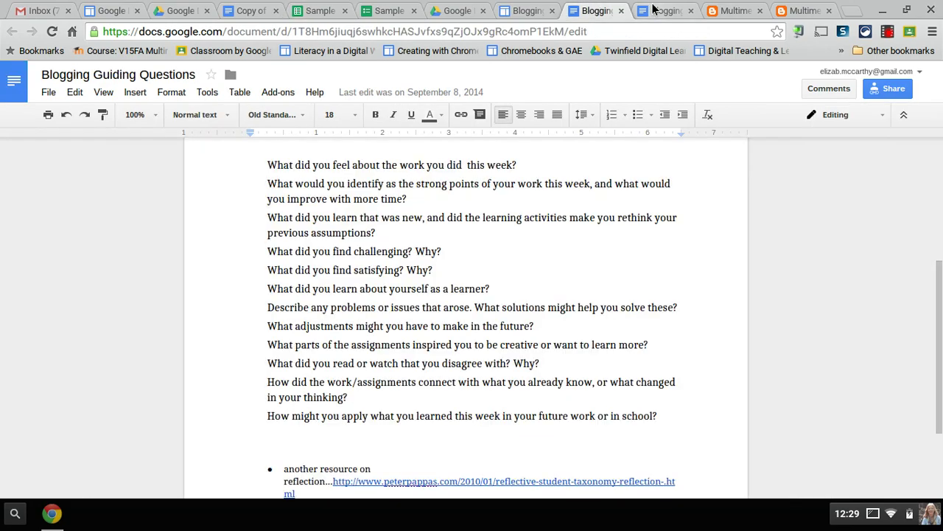
- Go to the SP15 Blogs Drive folder and scroll through its weekly blog report folders
click(507, 6)
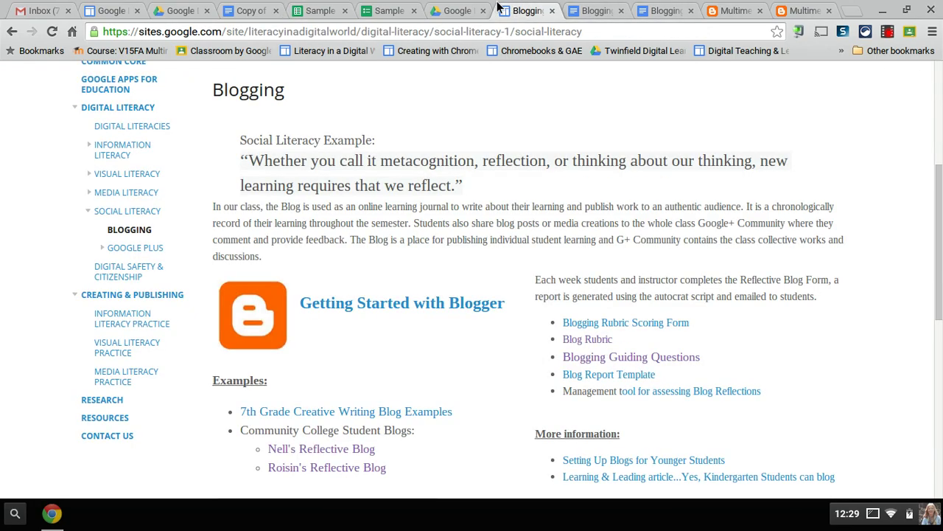
click(466, 9)
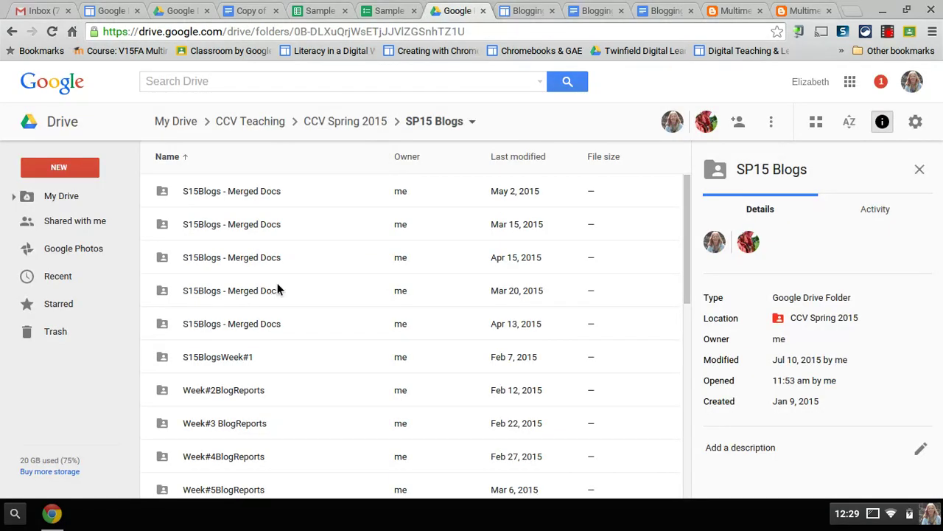
scroll(337, 280, down, 3)
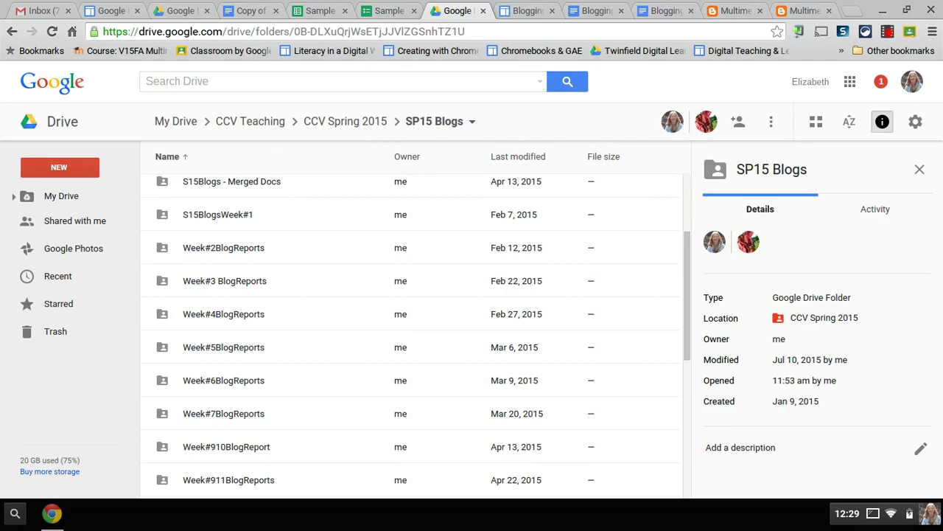
scroll(417, 336, down, 4)
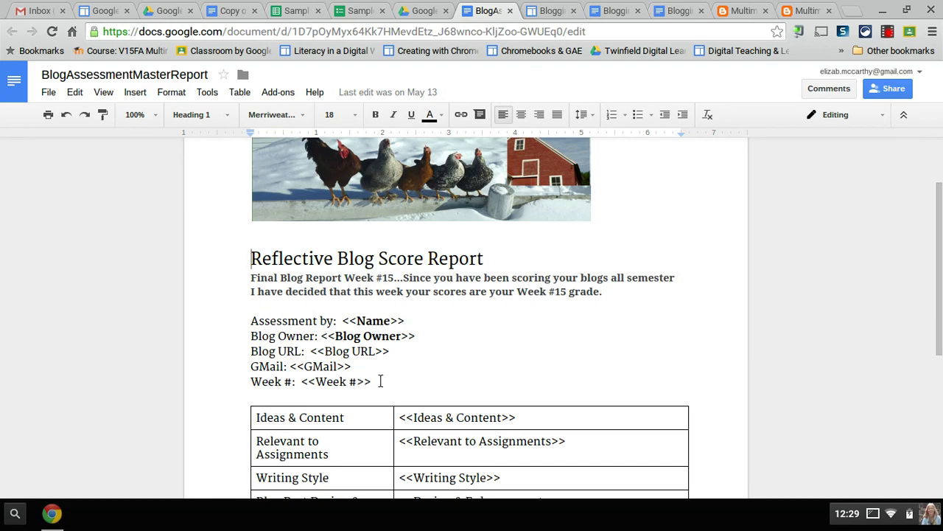
- Review the template's merge tags and Total Score table, then return to the scoring form
scroll(380, 381, down, 1)
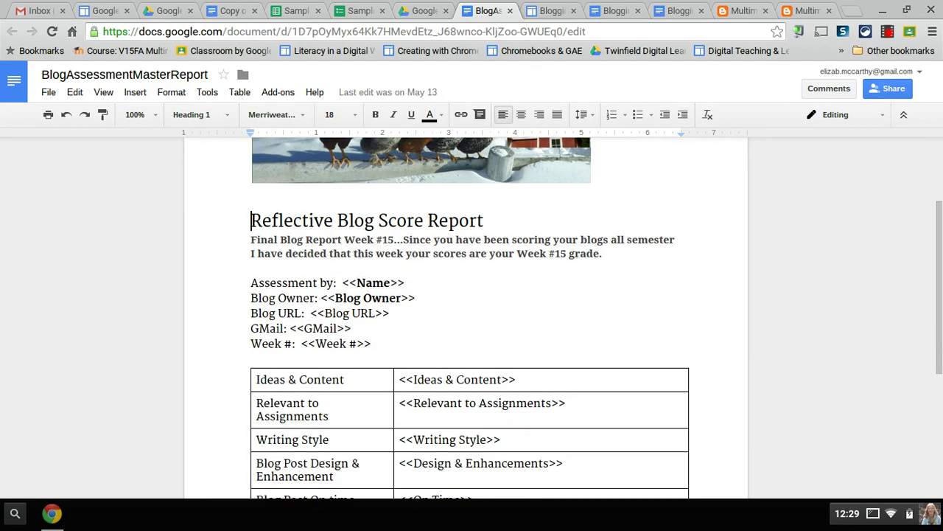
scroll(458, 221, down, 4)
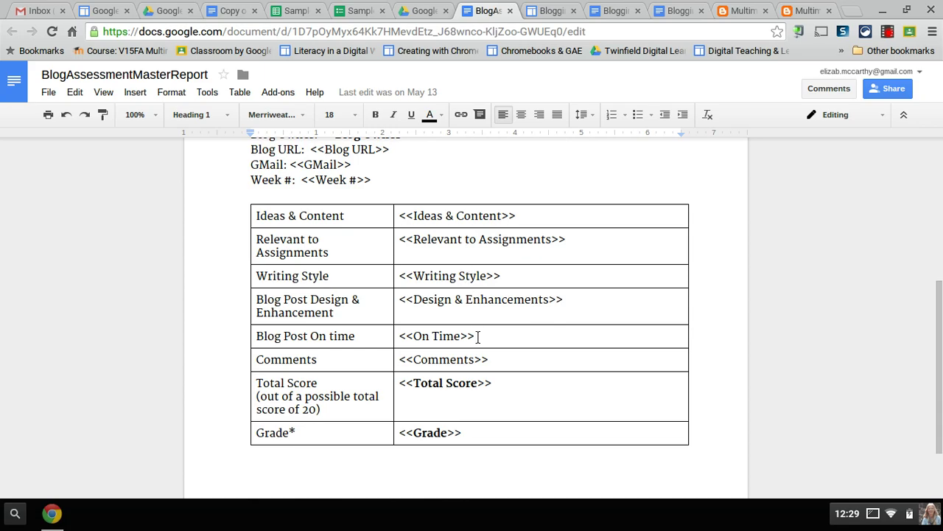
click(478, 336)
scroll(478, 336, down, 2)
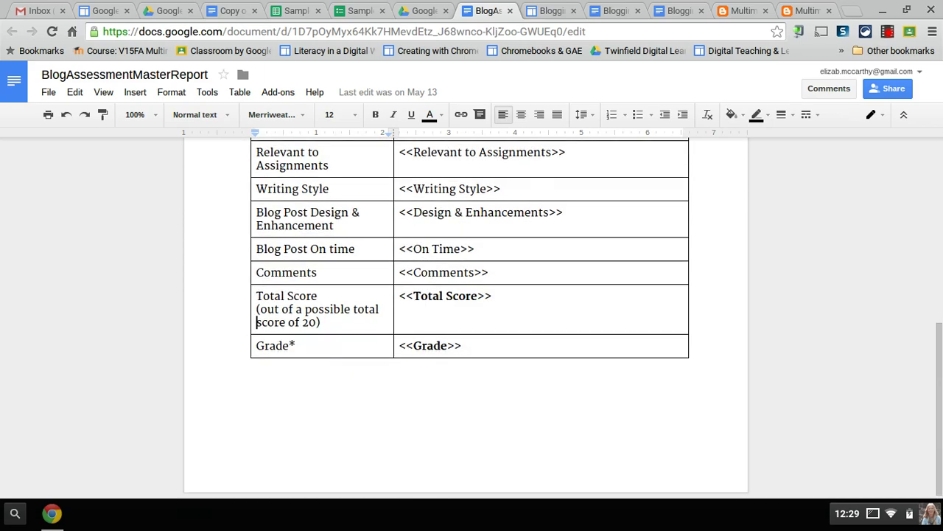
scroll(477, 336, up, 9)
scroll(471, 317, up, 1)
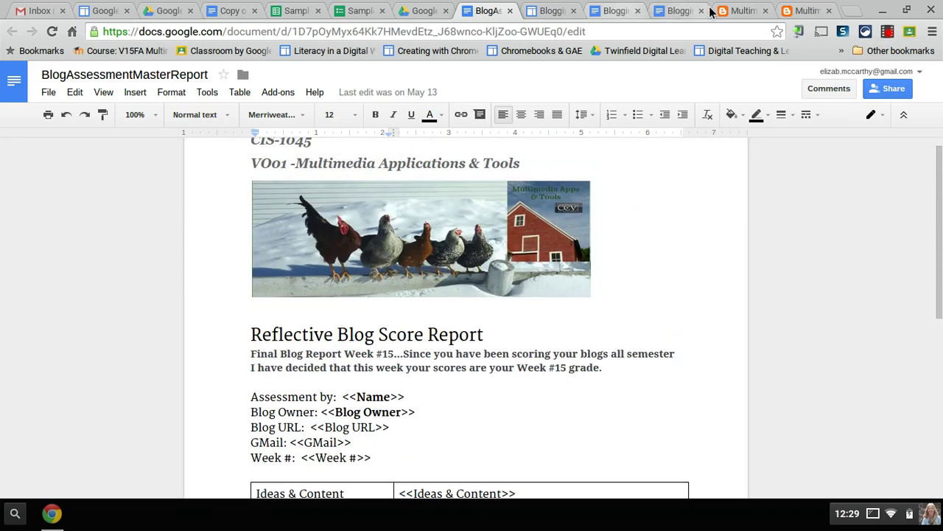
click(344, 10)
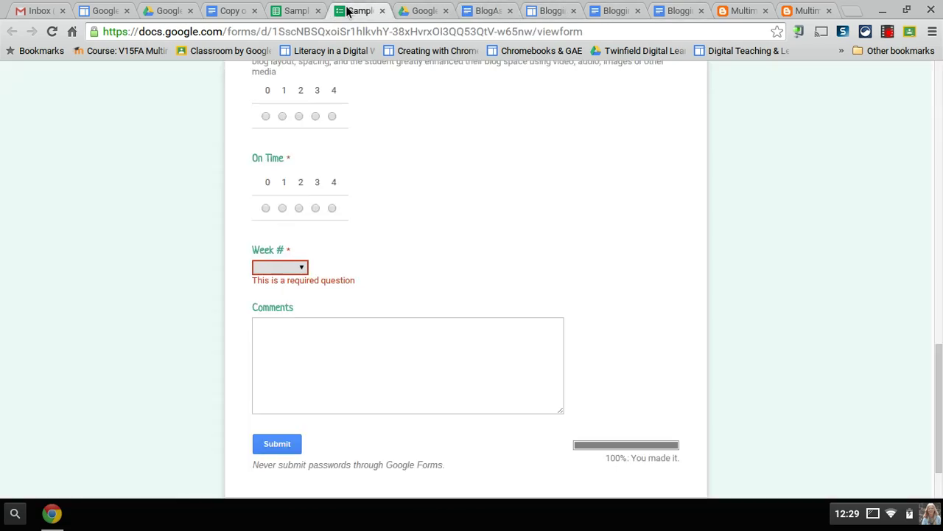
- On the responses spreadsheet, start a new autoCrat merge job and browse Drive for its template
click(282, 11)
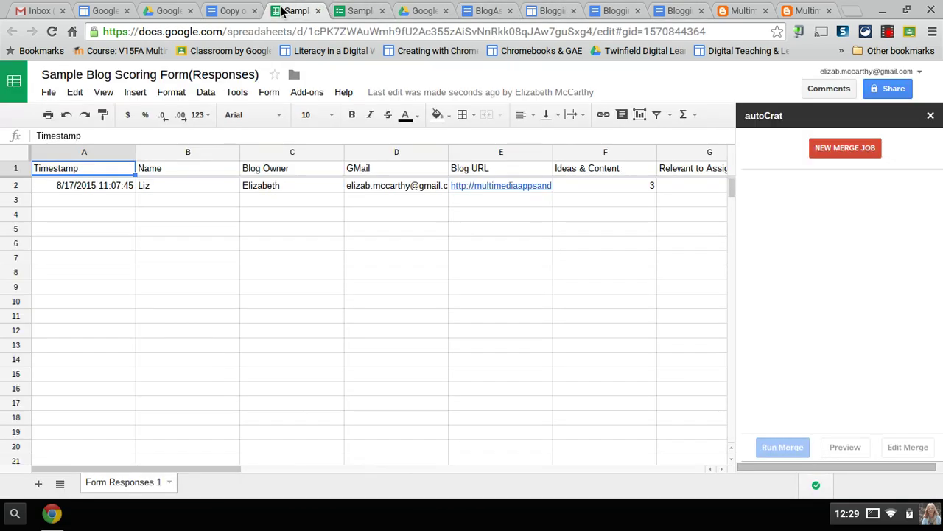
click(836, 148)
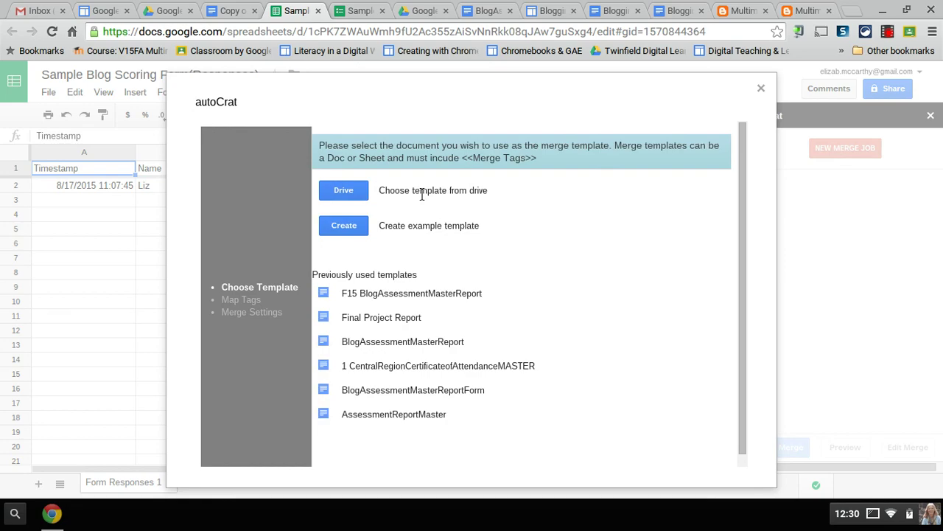
click(337, 192)
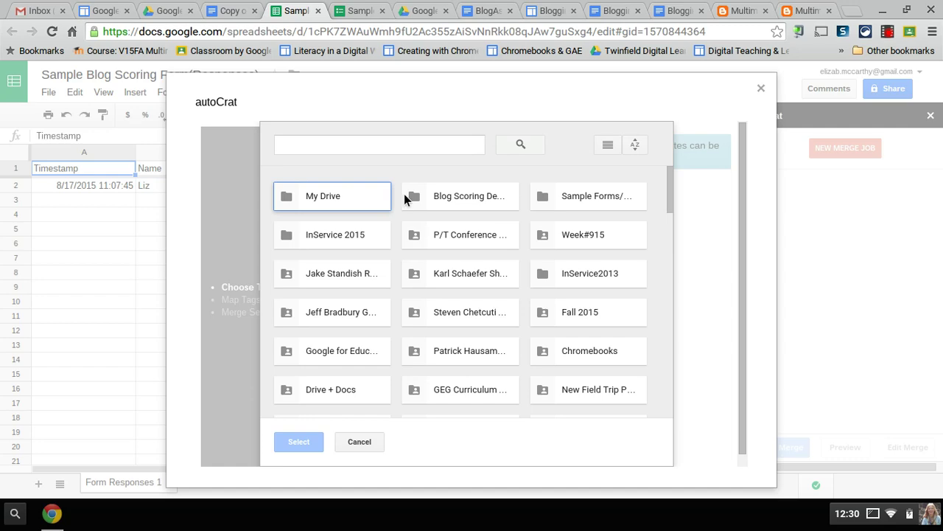
- Go to InService 2015 › Sample Forms/Docs › Blog Scoring Demo and select the Copy of BlogAssess doc
double_click(366, 233)
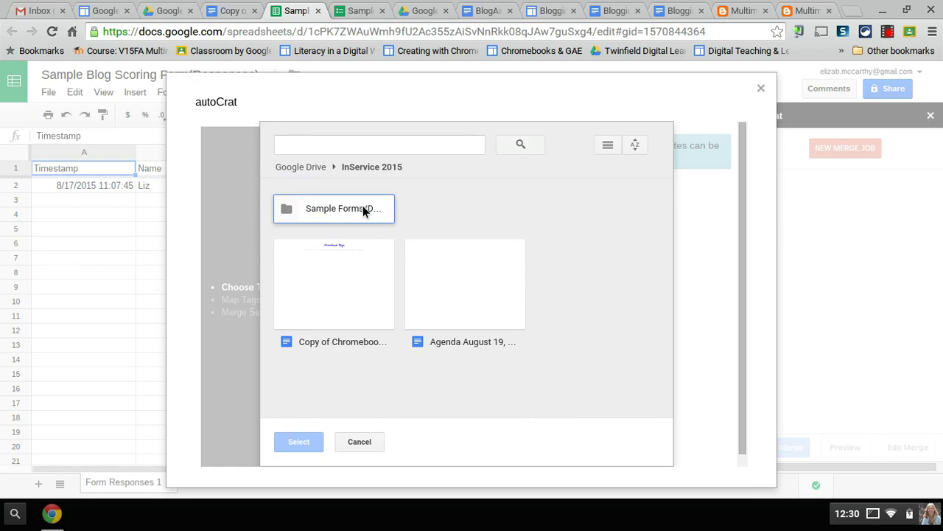
double_click(362, 209)
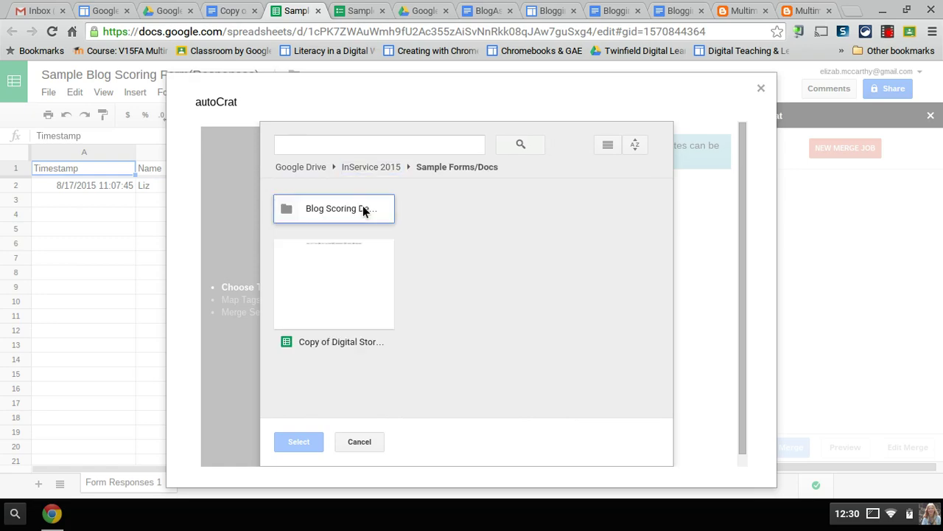
double_click(363, 209)
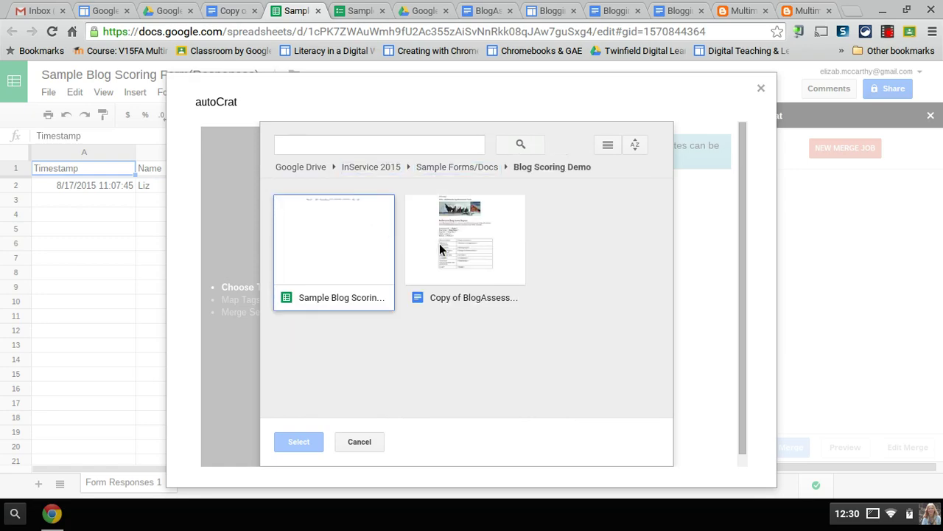
click(440, 249)
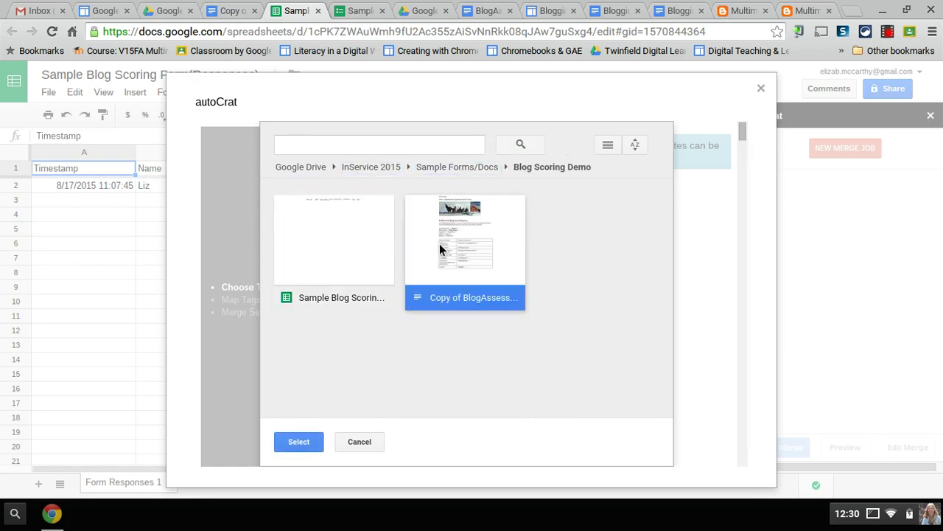
click(299, 441)
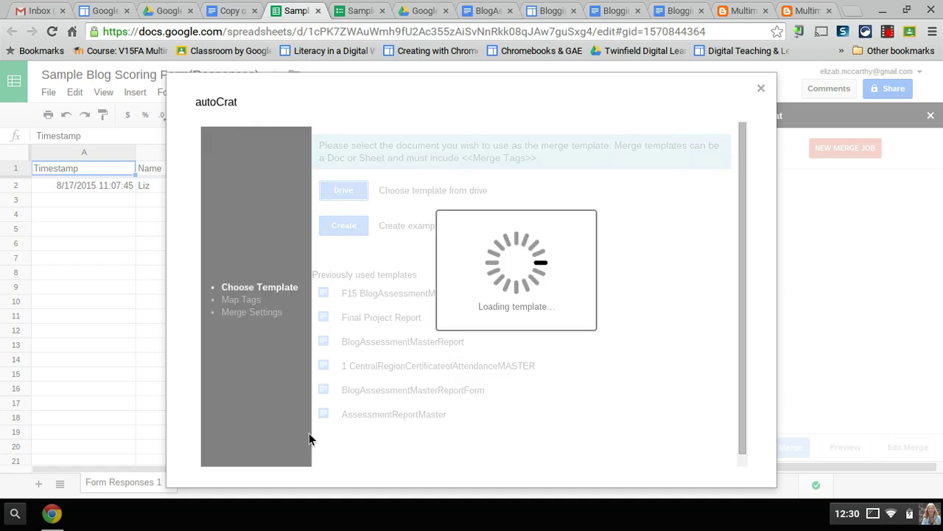
- Name the autoCrat merge job F15BlogReports
click(887, 33)
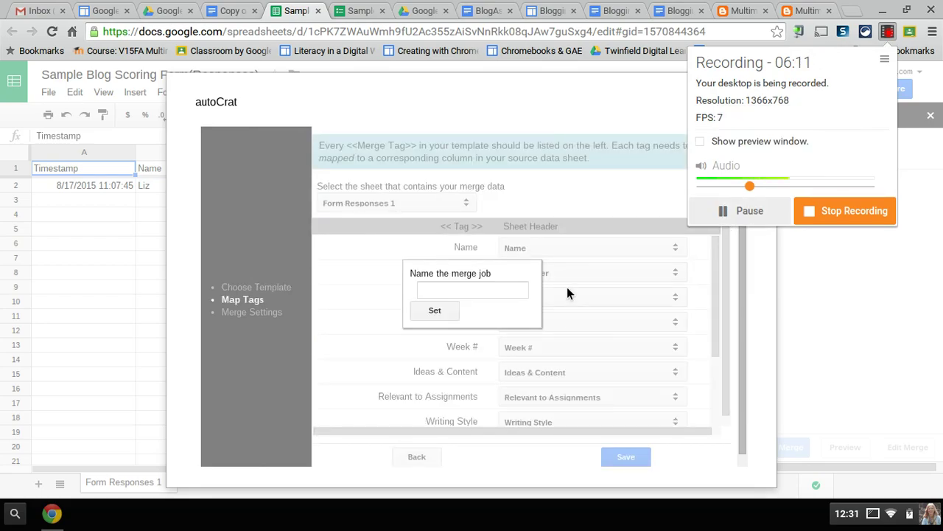
click(494, 290)
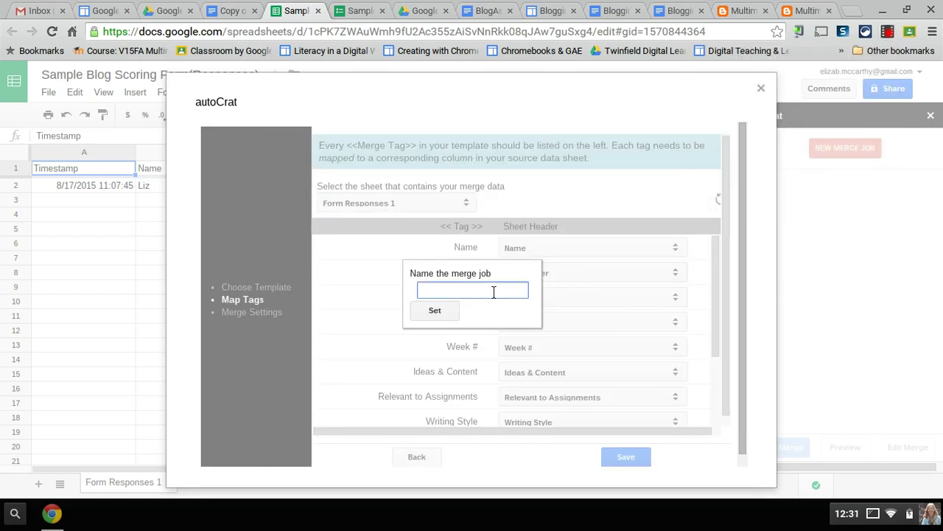
text(F15BlogReports)
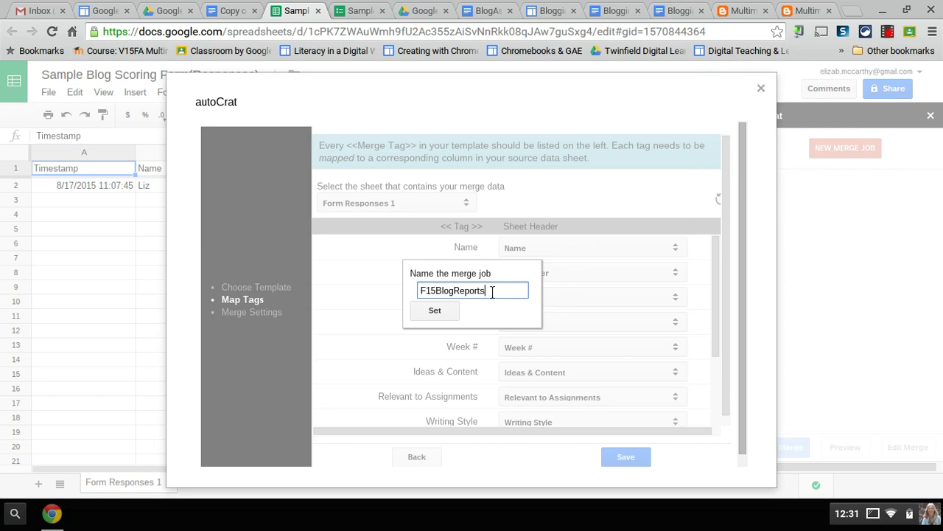
click(444, 305)
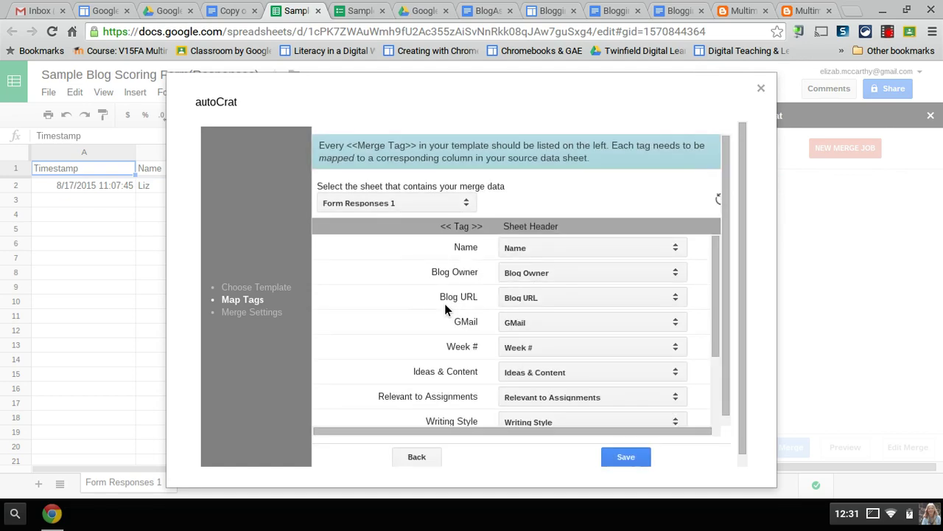
- Keep Form Responses 1 as the data sheet and leave the tag mappings, including Total Score, unchanged
click(433, 203)
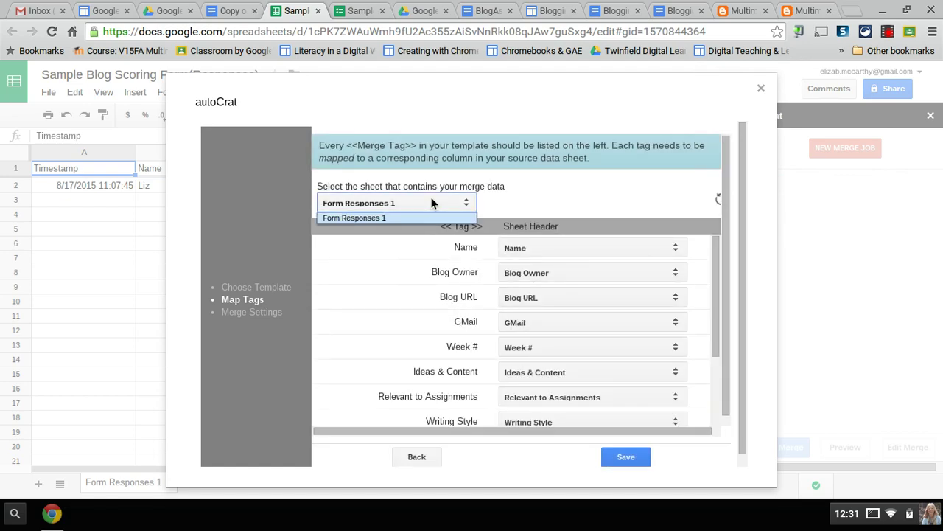
click(434, 204)
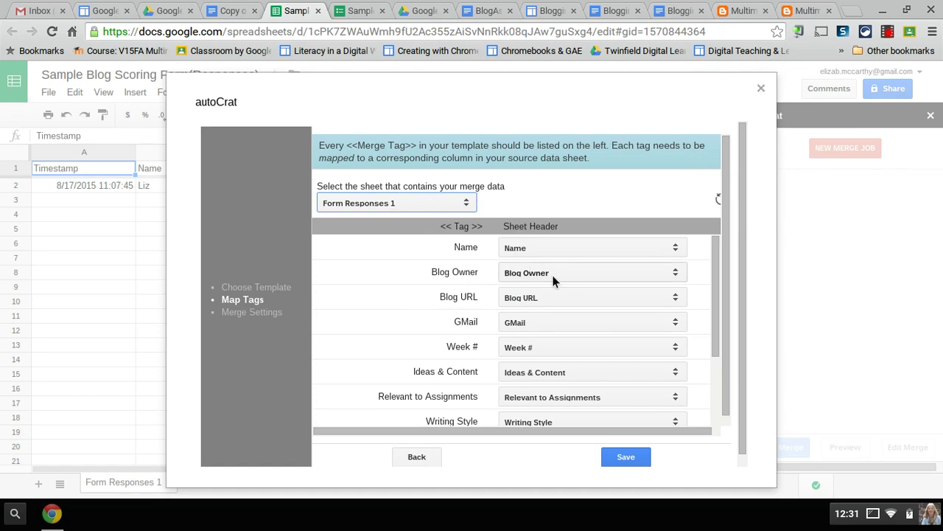
scroll(553, 280, down, 3)
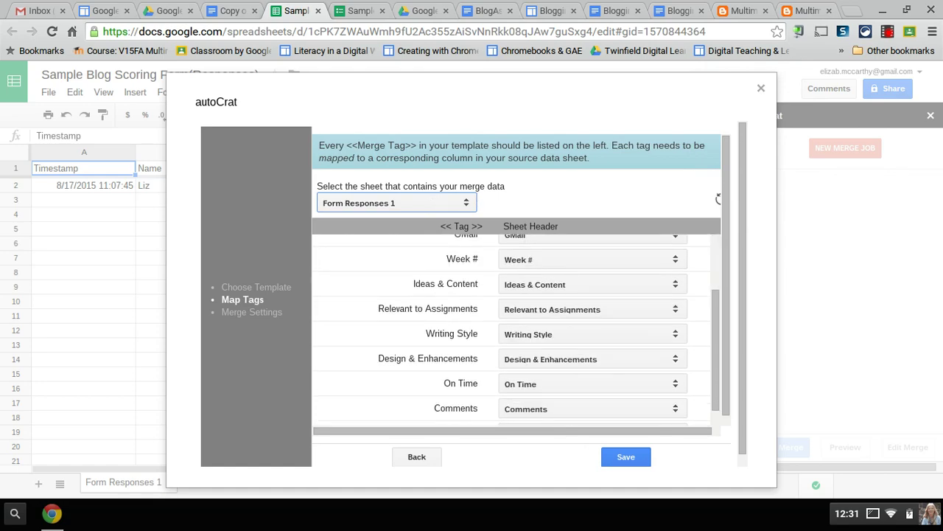
scroll(564, 333, down, 5)
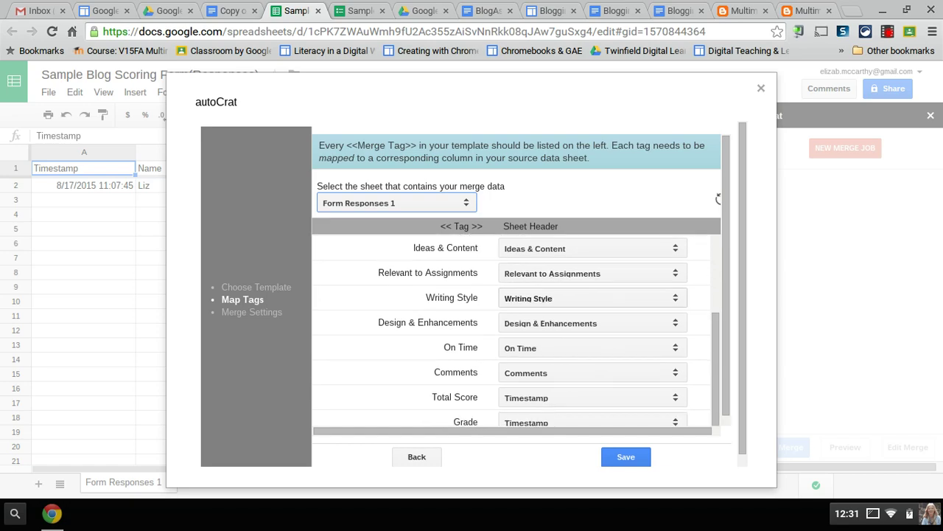
click(557, 378)
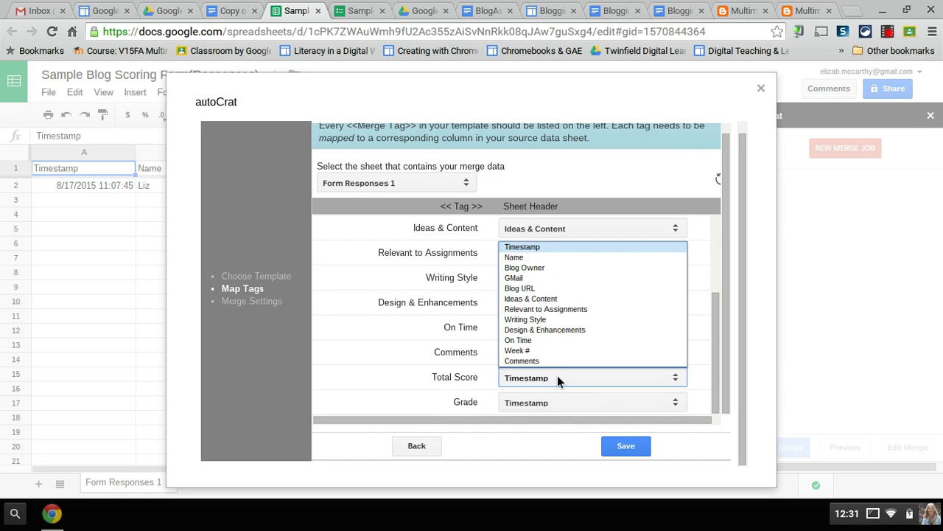
click(473, 382)
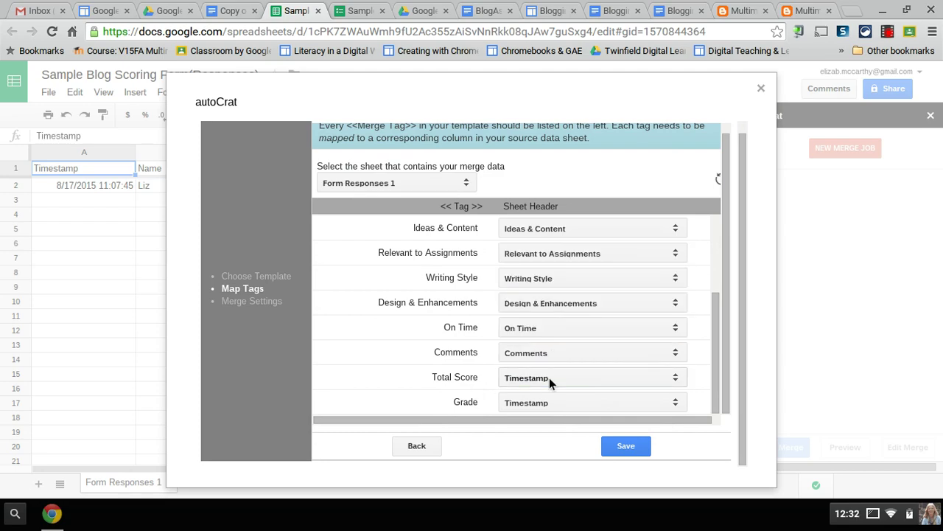
- Save the tag mapping, then name merged files $blogOwner and keep Google Doc as the output type
click(624, 446)
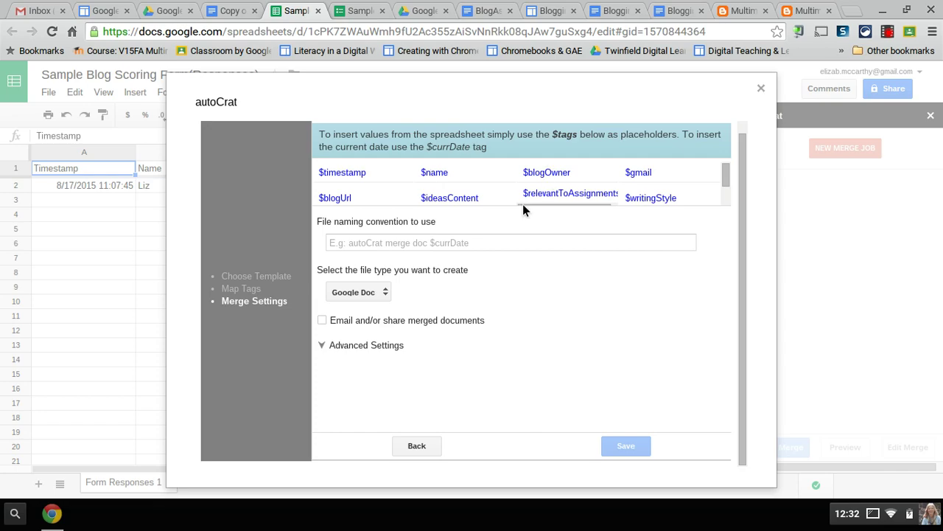
click(512, 236)
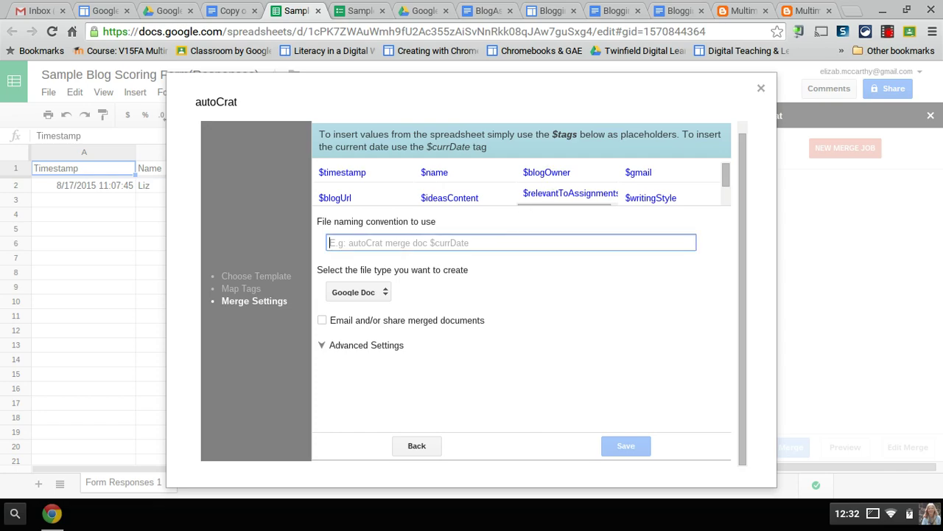
text($blogOwner)
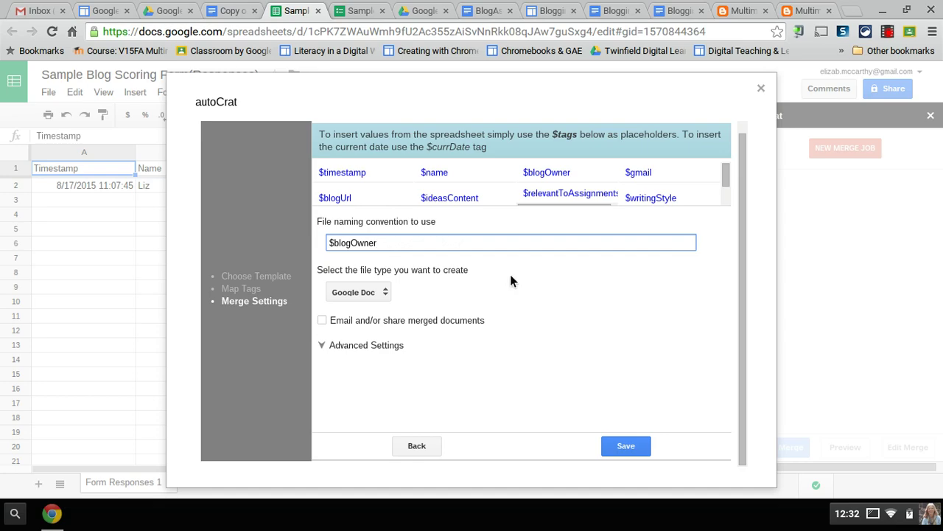
click(385, 294)
click(367, 297)
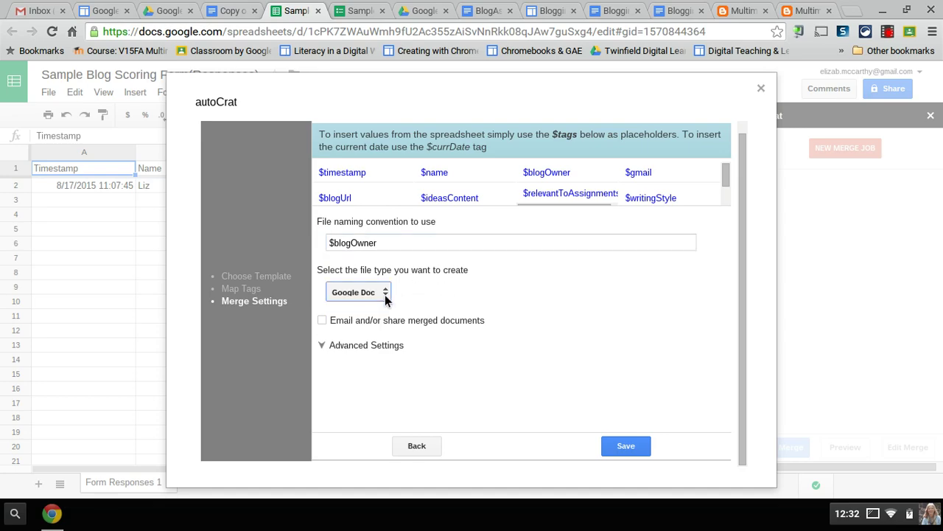
- Turn on emailing the merged docs, with recipient $gmail and subject $week
click(322, 320)
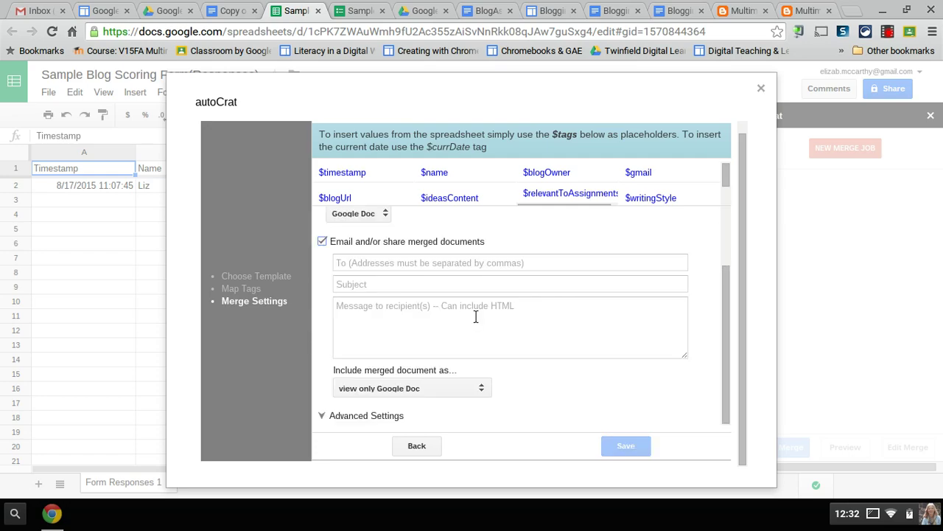
click(479, 263)
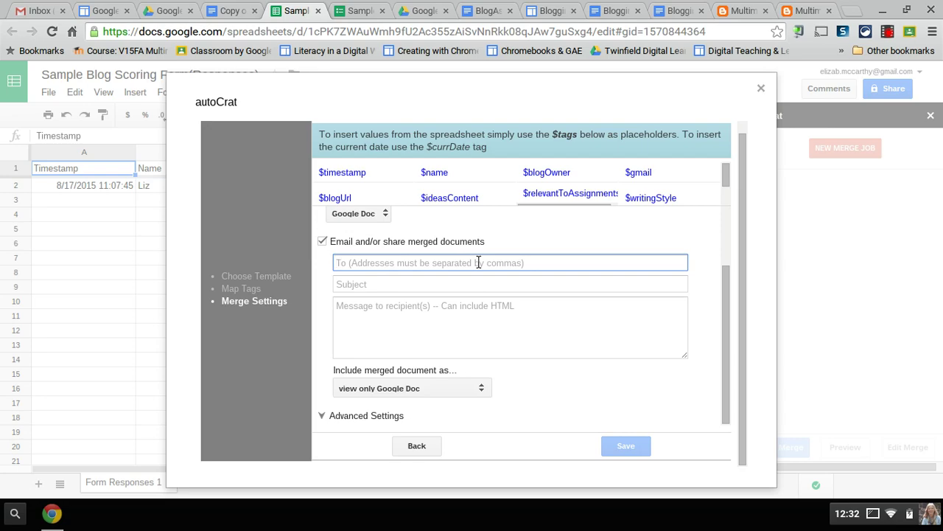
text($gmail)
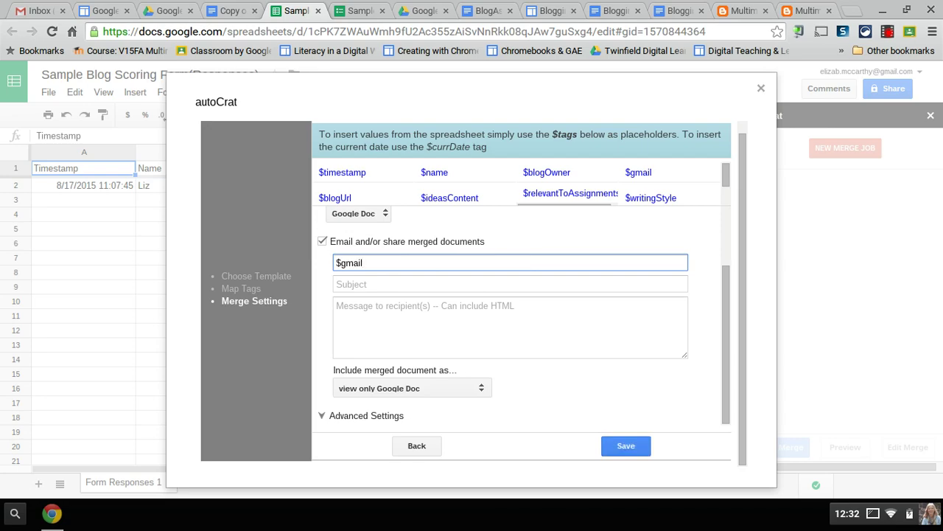
click(480, 280)
text(We)
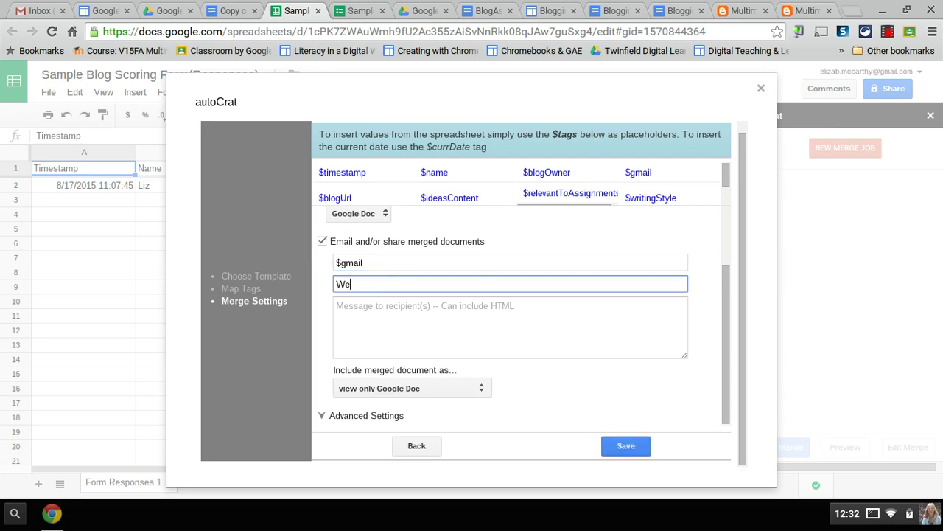
text(e)
key(BackSpace)
key(BackSpace)
key(BackSpace)
text($)
click(724, 181)
drag(725, 181, 725, 198)
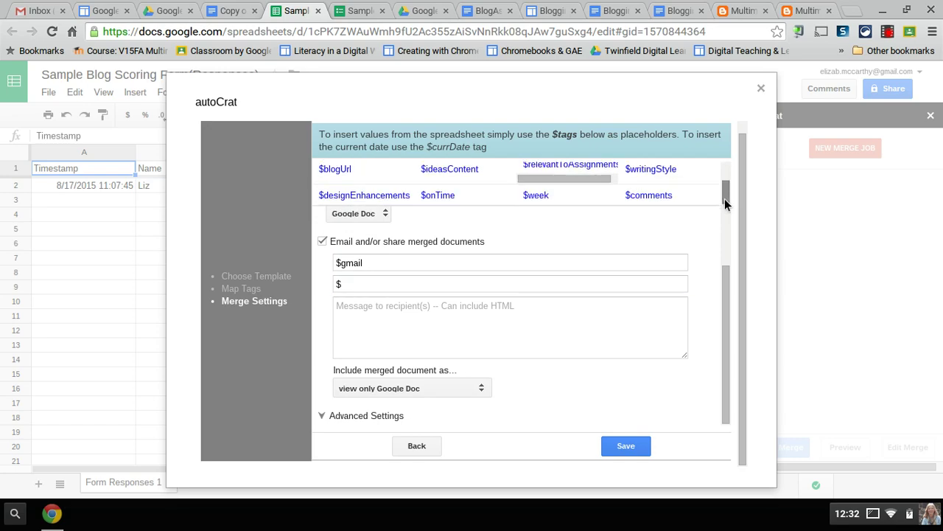
click(533, 283)
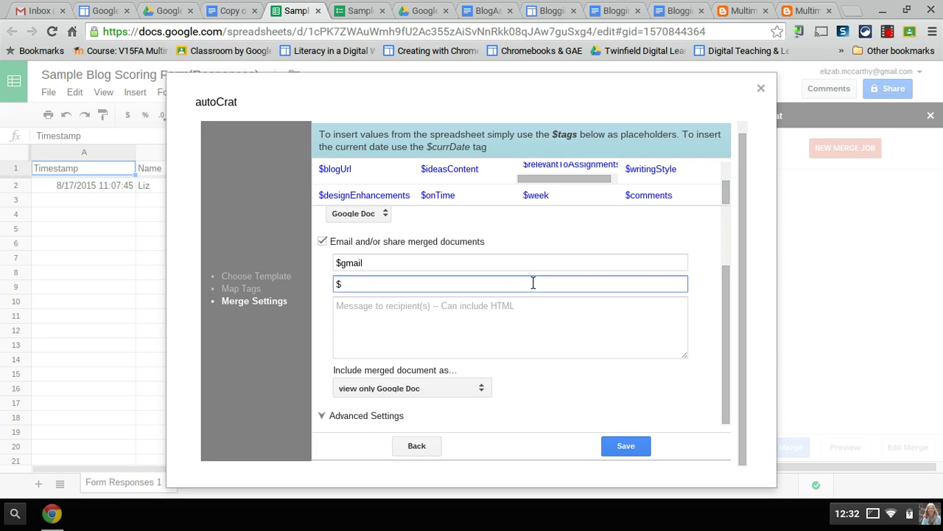
text(week)
- Set the email message to 'Here is your report for the week.', attach as view-only Google Doc, and expand Advanced Settings
click(530, 316)
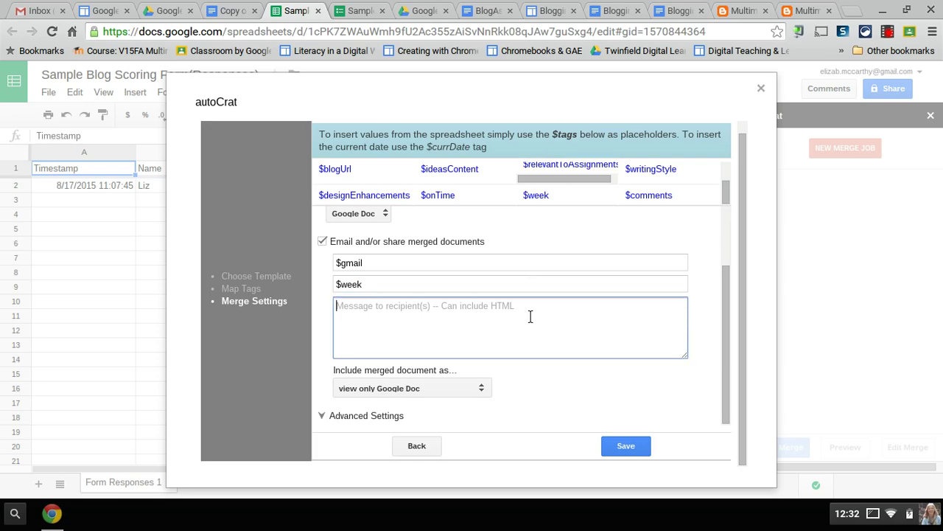
text(Here is)
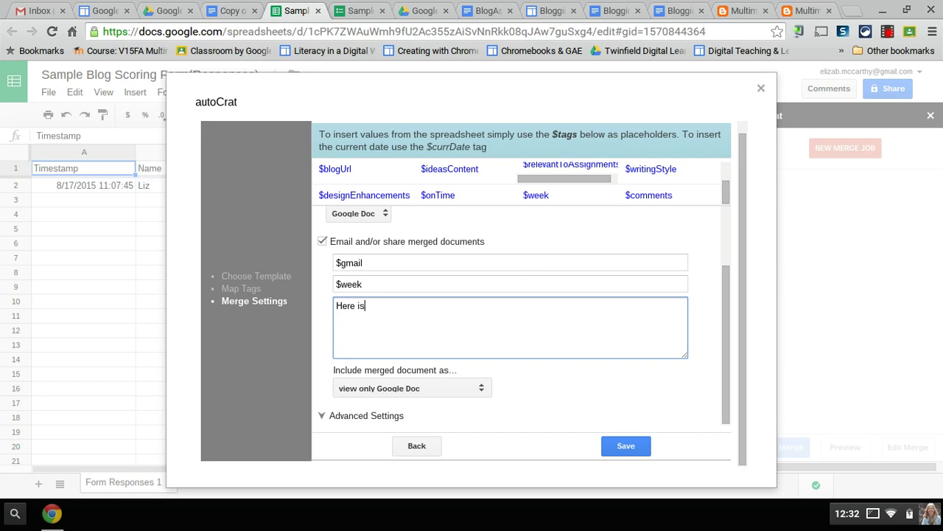
text( your report for the week.)
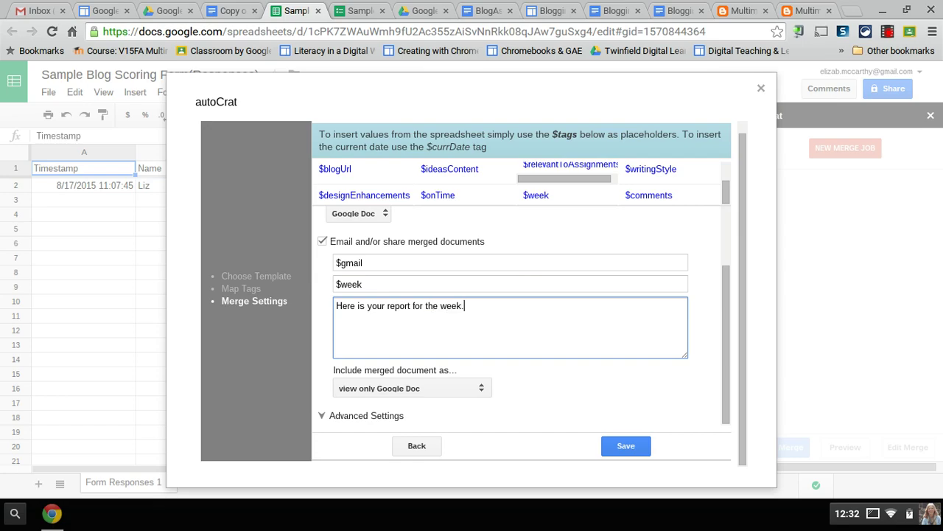
click(480, 390)
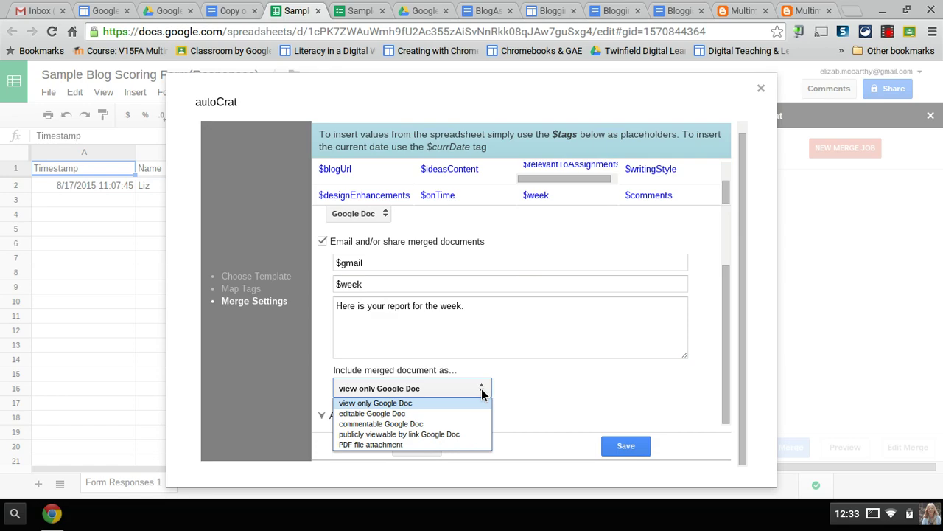
click(602, 368)
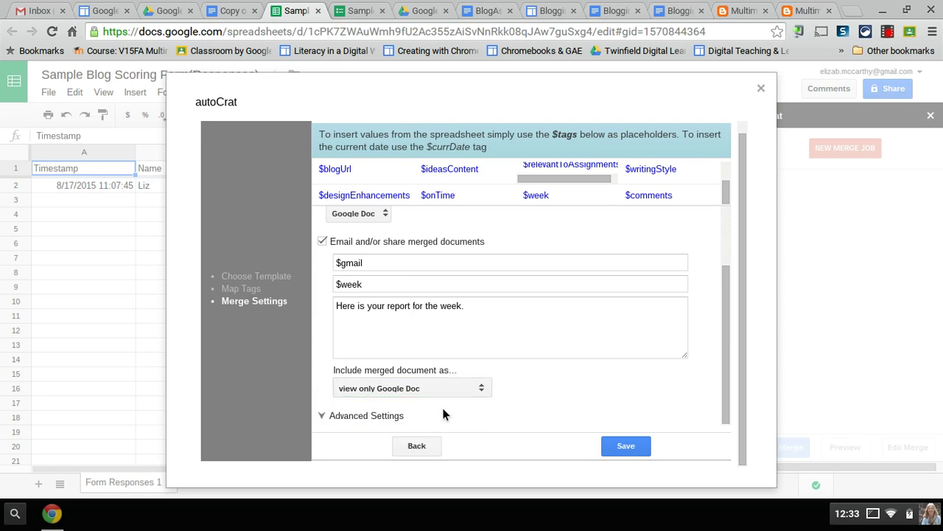
click(398, 416)
scroll(552, 364, down, 3)
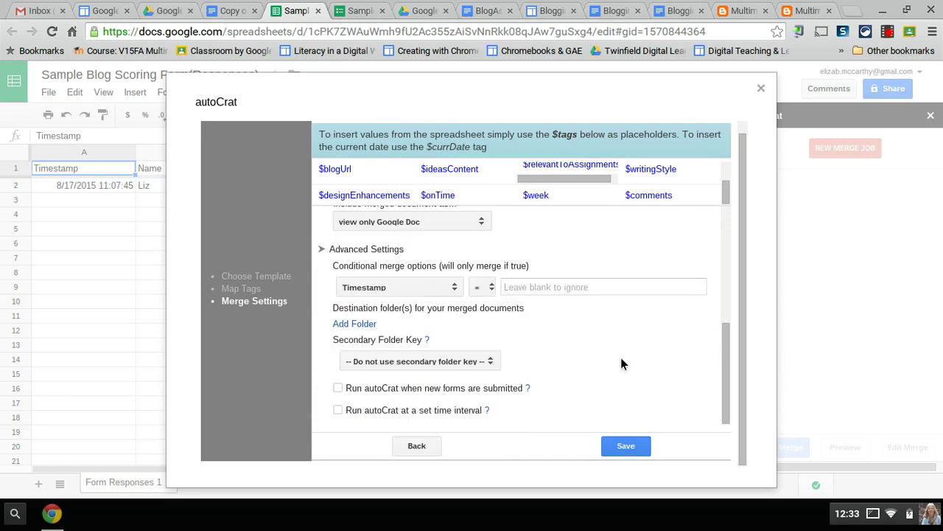
click(454, 286)
click(454, 286)
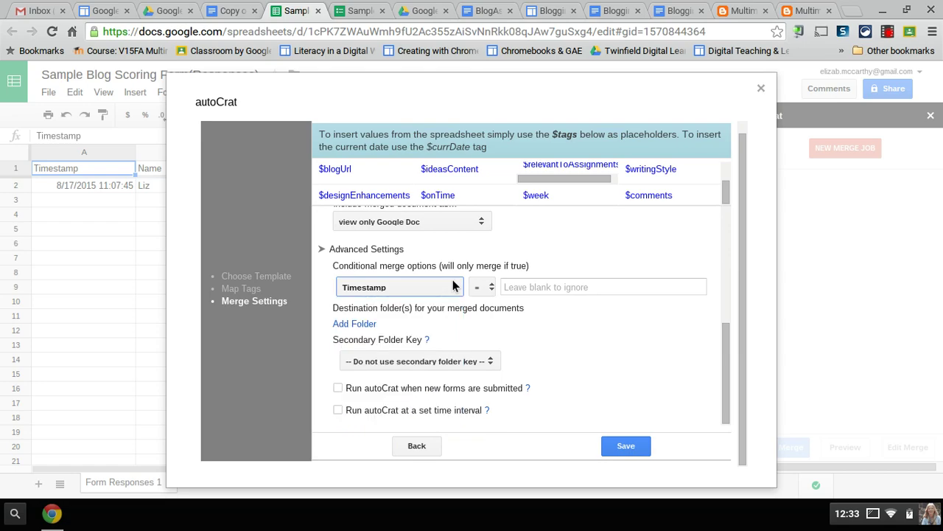
click(452, 281)
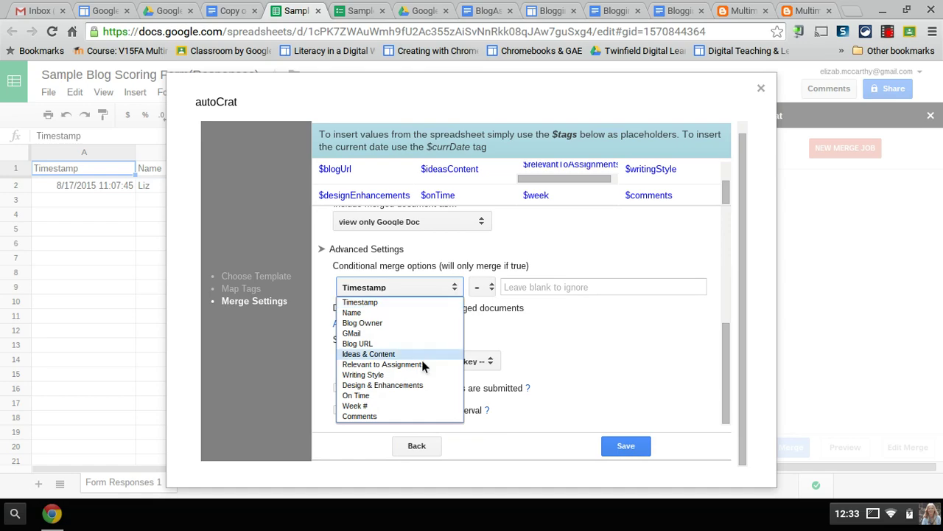
click(416, 404)
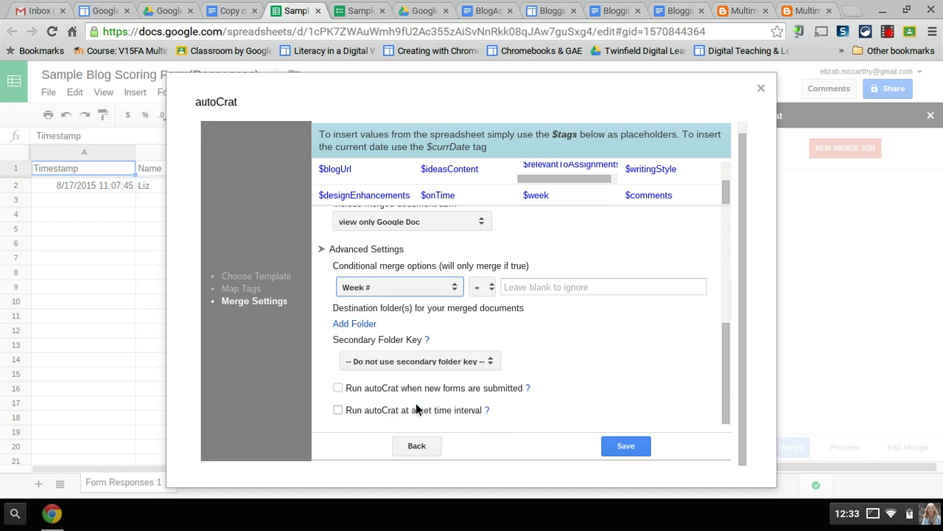
click(538, 288)
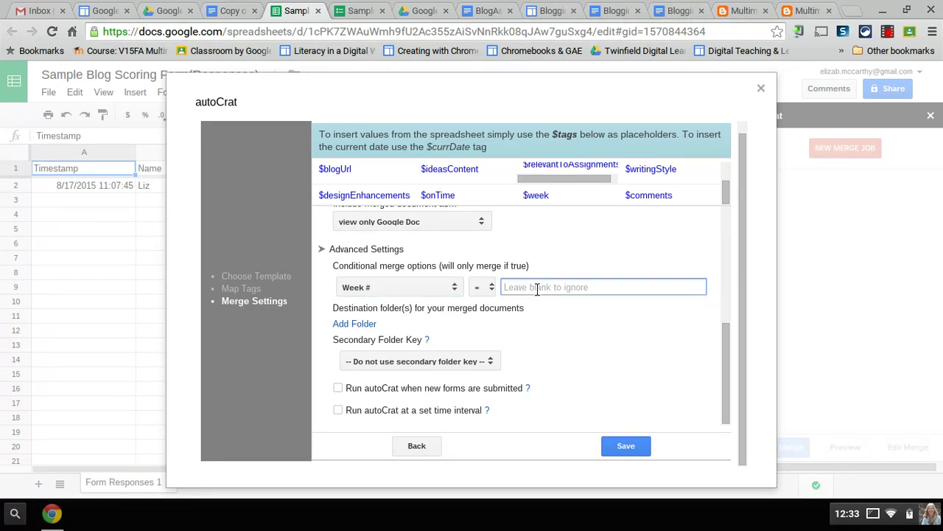
text(Week #1)
key(BackSpace)
text(3)
key(BackSpace)
key(BackSpace)
key(BackSpace)
key(BackSpace)
key(BackSpace)
key(BackSpace)
key(BackSpace)
click(451, 287)
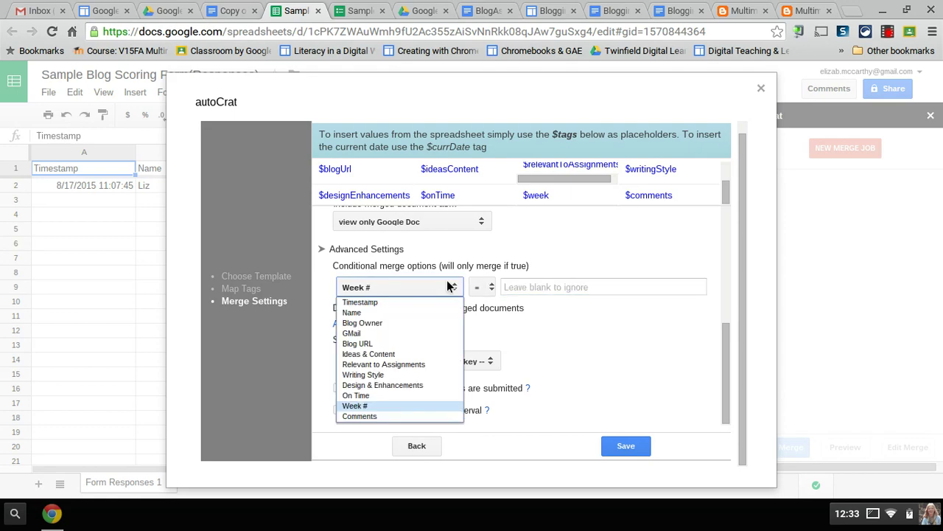
click(440, 302)
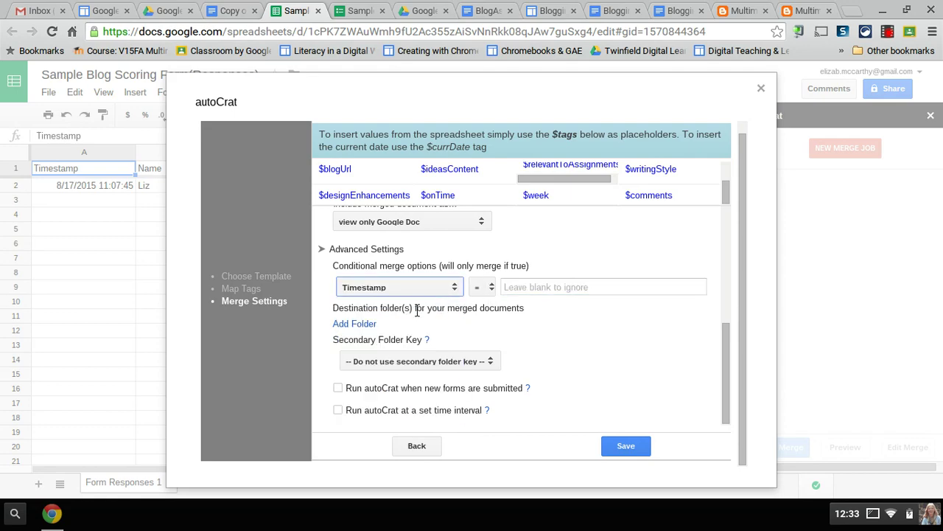
- Add Blog Scoring Demo, under InService 2015 › Sample Forms/Docs, as the merged-document destination folder
click(366, 323)
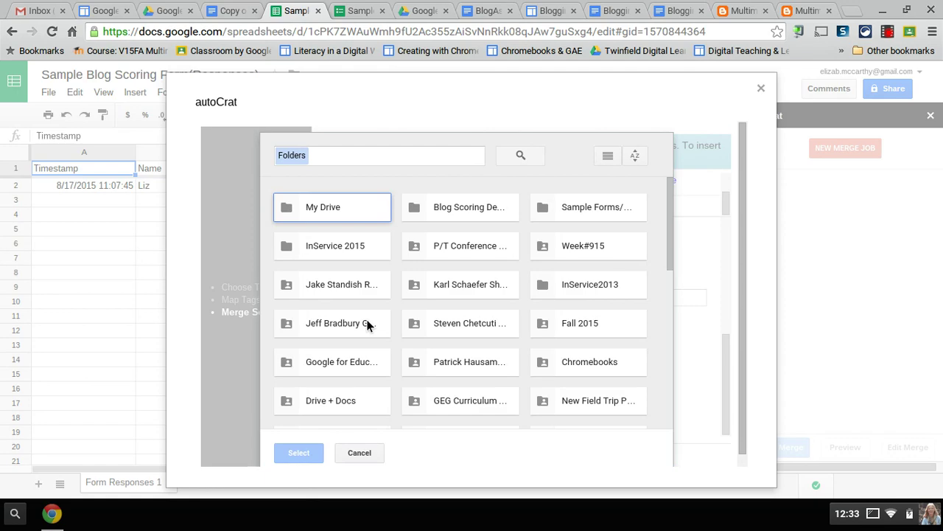
double_click(372, 246)
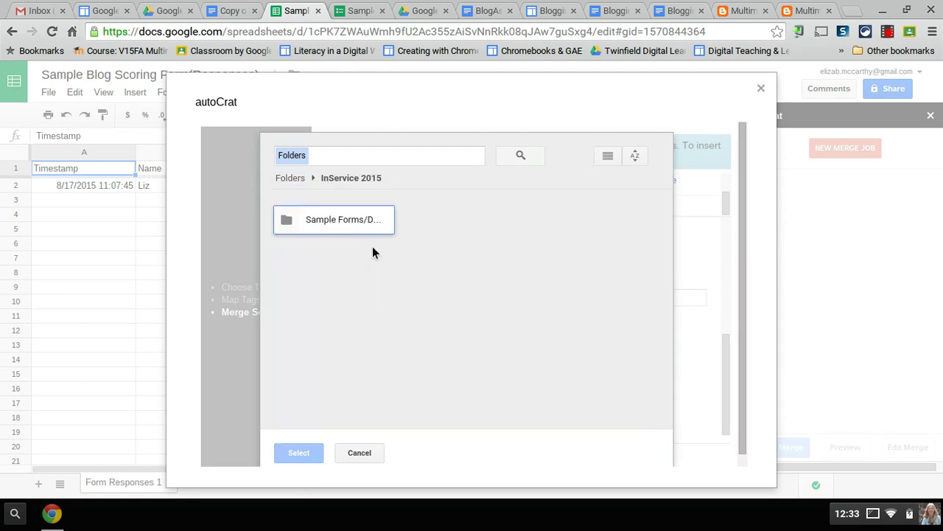
double_click(363, 226)
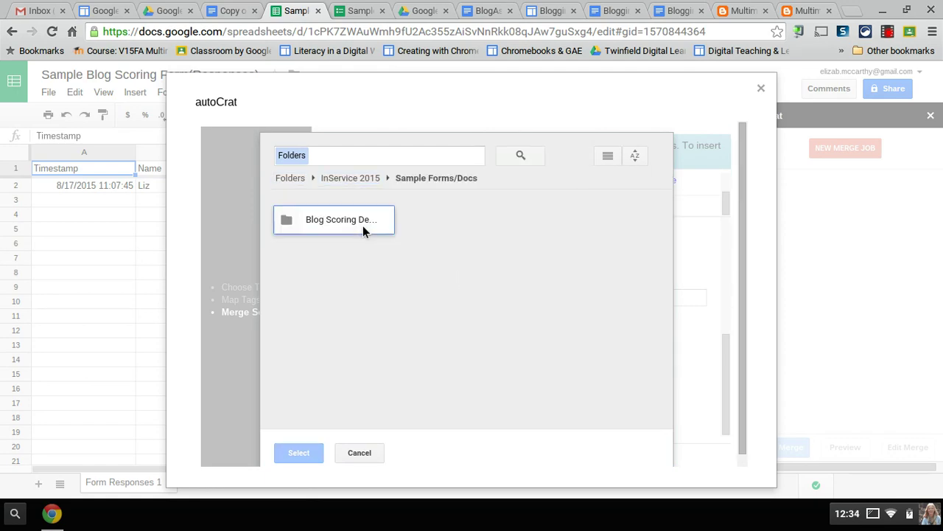
click(363, 225)
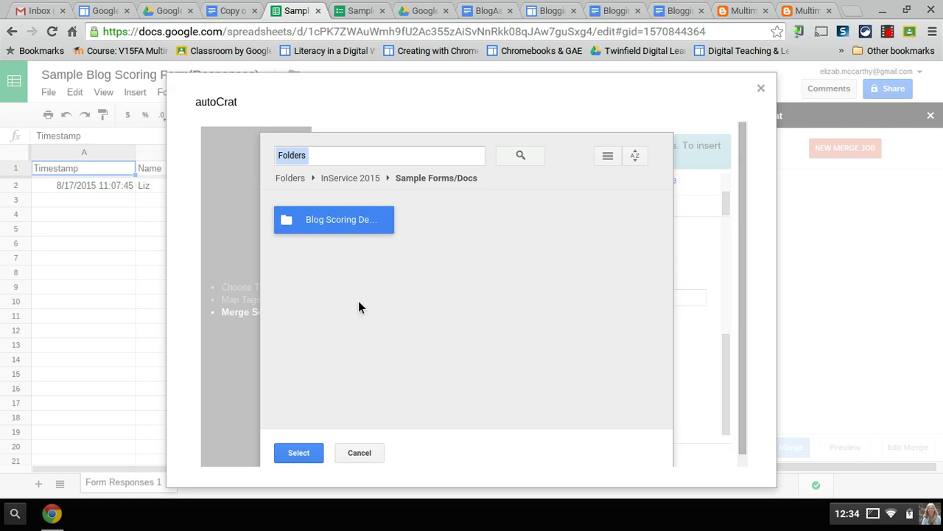
click(308, 454)
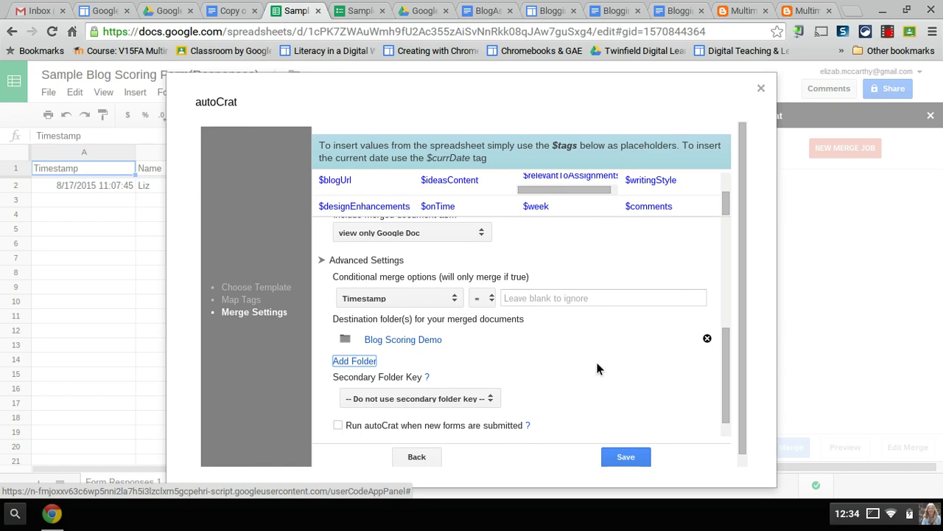
- Save the F15BlogReports merge settings from the bottom of the Merge Settings page
scroll(597, 369, down, 1)
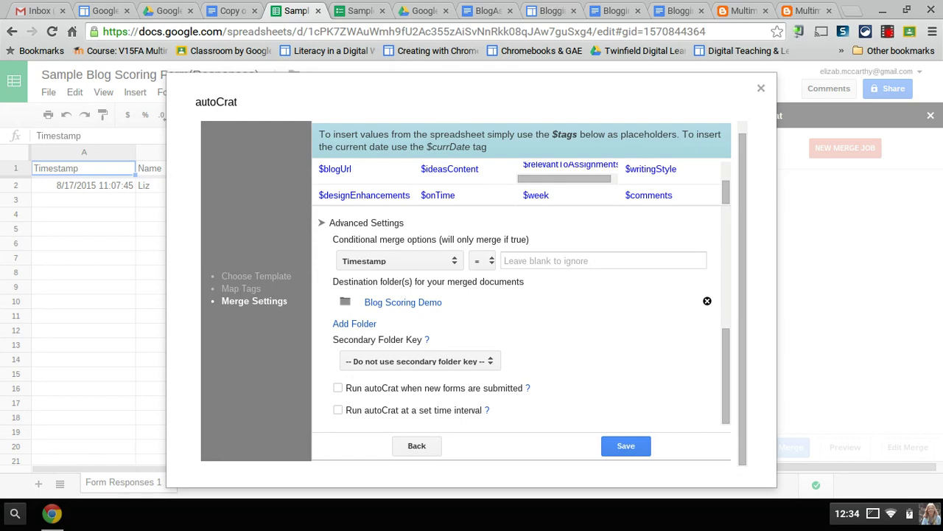
click(626, 445)
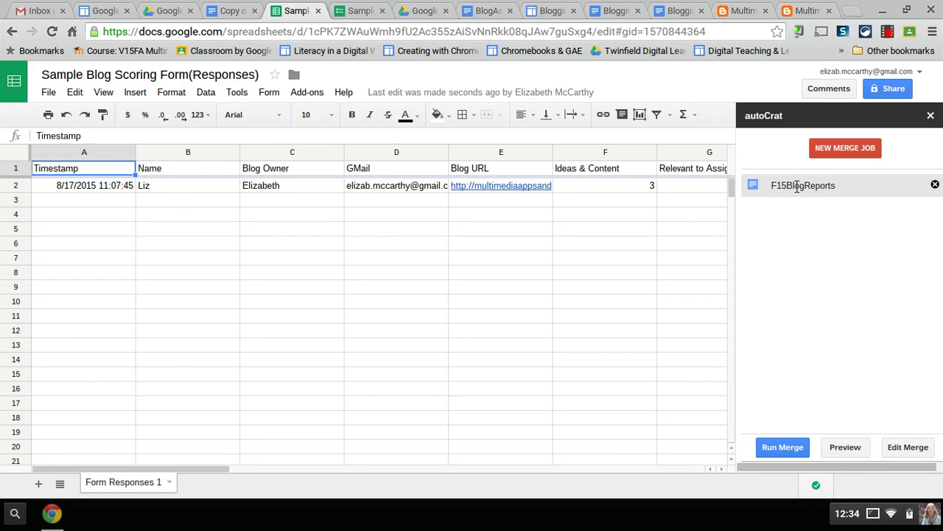
- Preview the merged Week #15 score report and scroll through its scores and comments
click(837, 449)
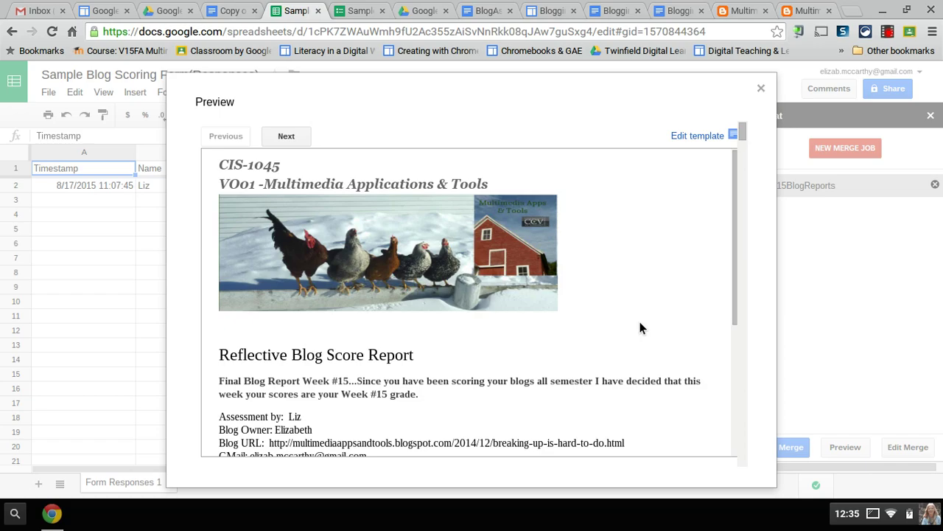
scroll(640, 325, down, 3)
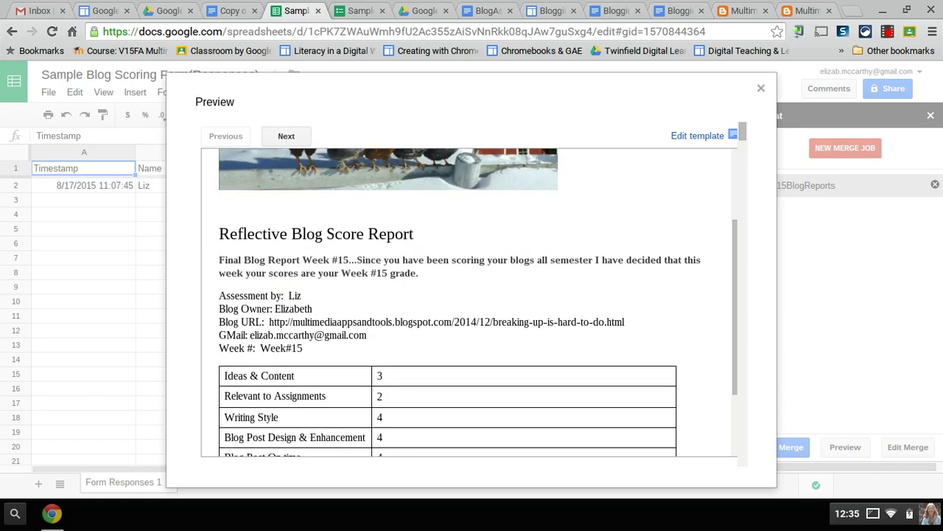
scroll(470, 302, down, 3)
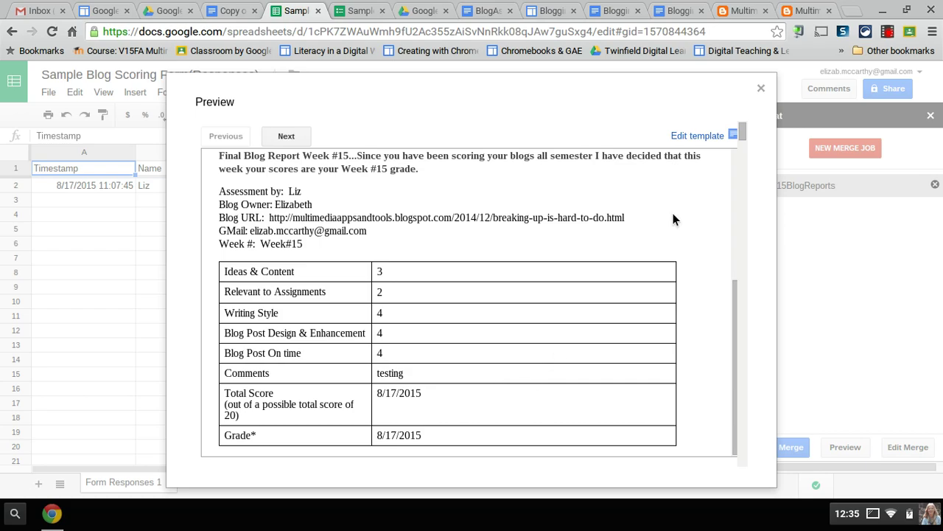
- Close the preview, run F15BlogReports, dismiss the 1-merged/0-skipped status, and close autoCrat
click(762, 88)
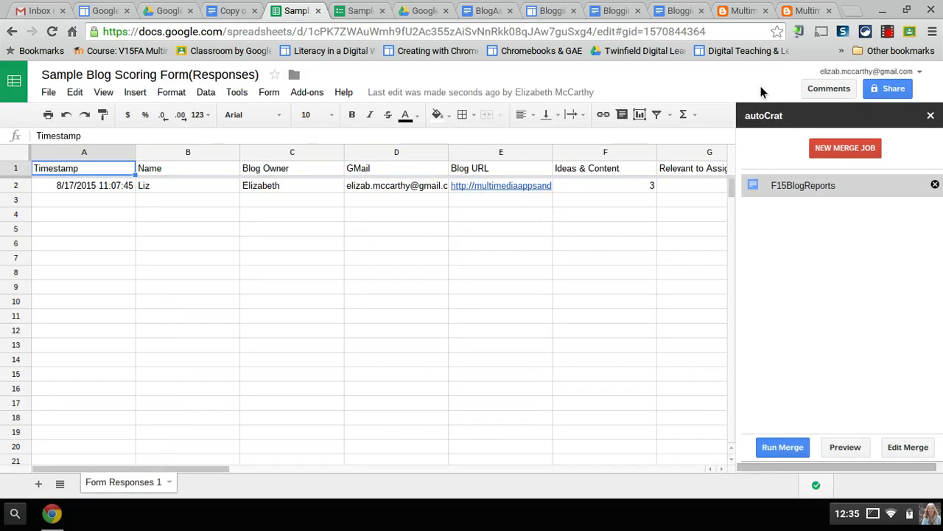
click(778, 447)
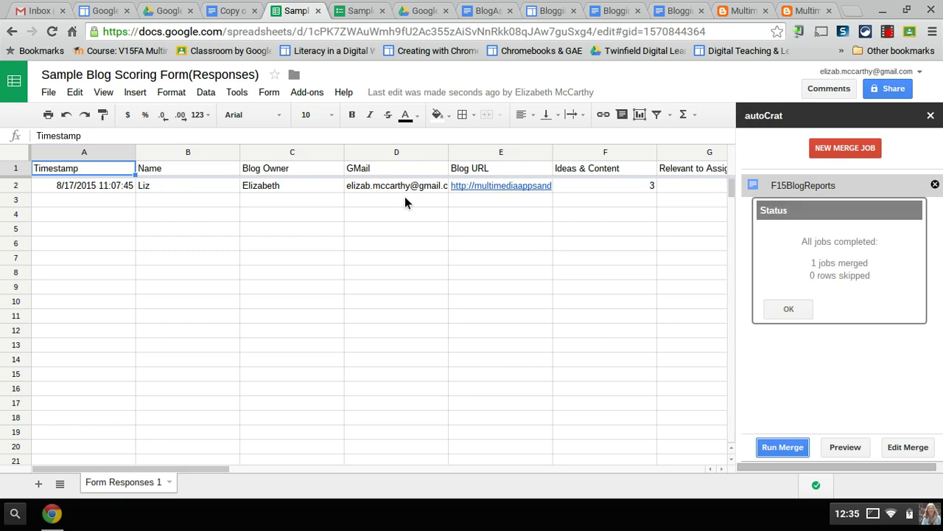
click(799, 312)
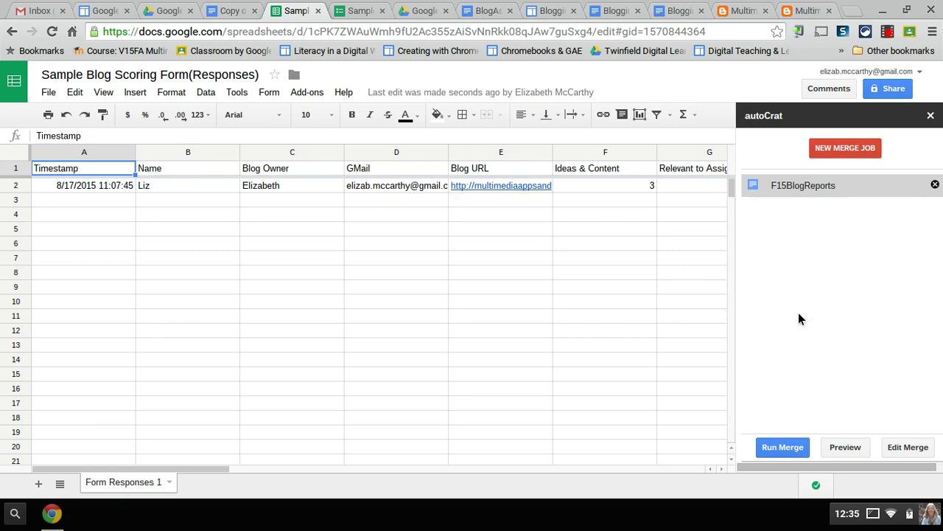
click(931, 115)
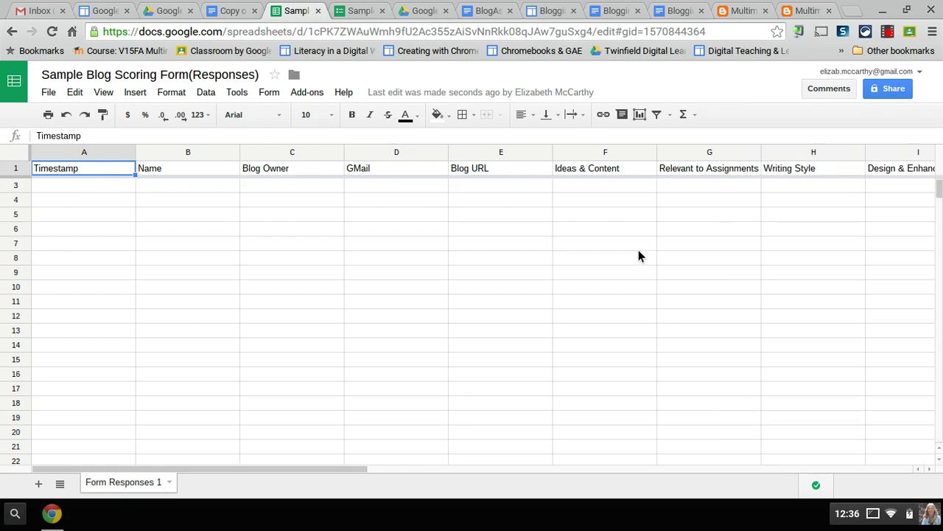
- Scroll right to columns J–R and open the merged document link in column N
scroll(638, 250, right, 9)
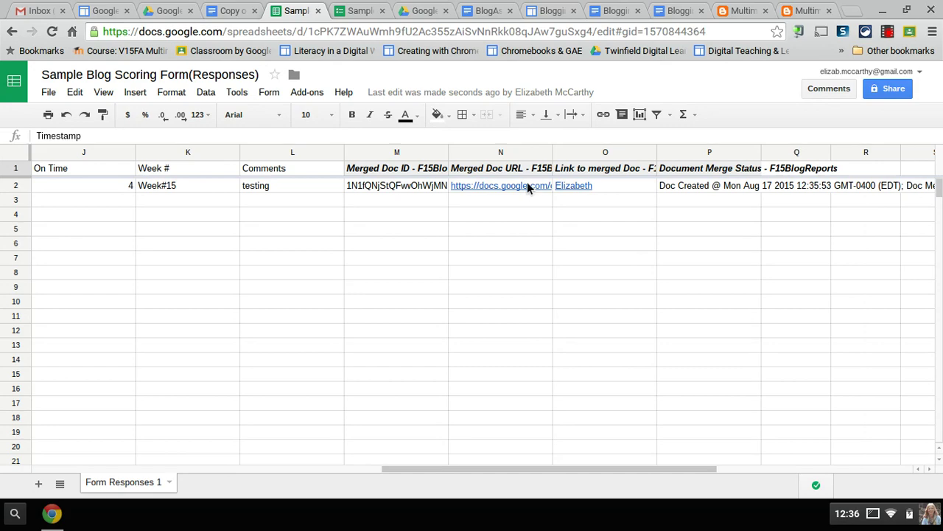
mouse_move(527, 186)
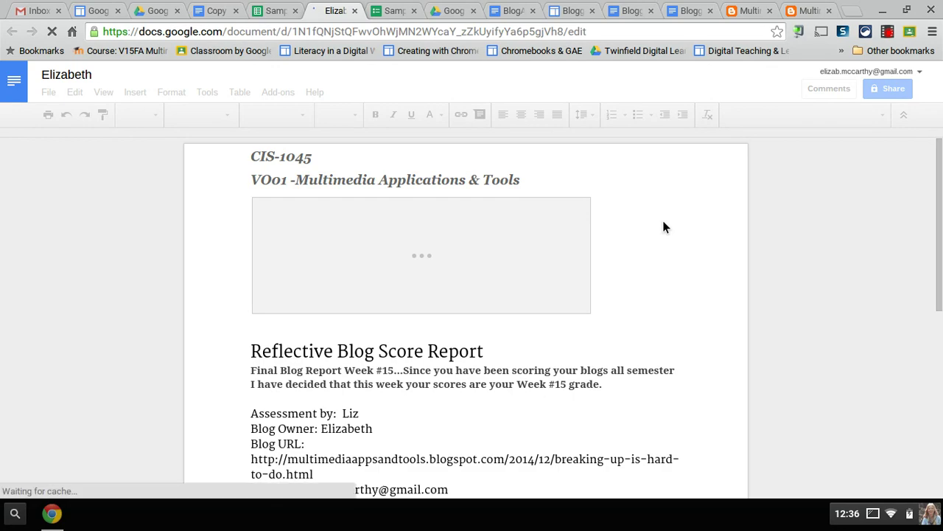
- Scroll through the Week #15 Reflective Blog Score Report, then close its tab
scroll(356, 491, down, 2)
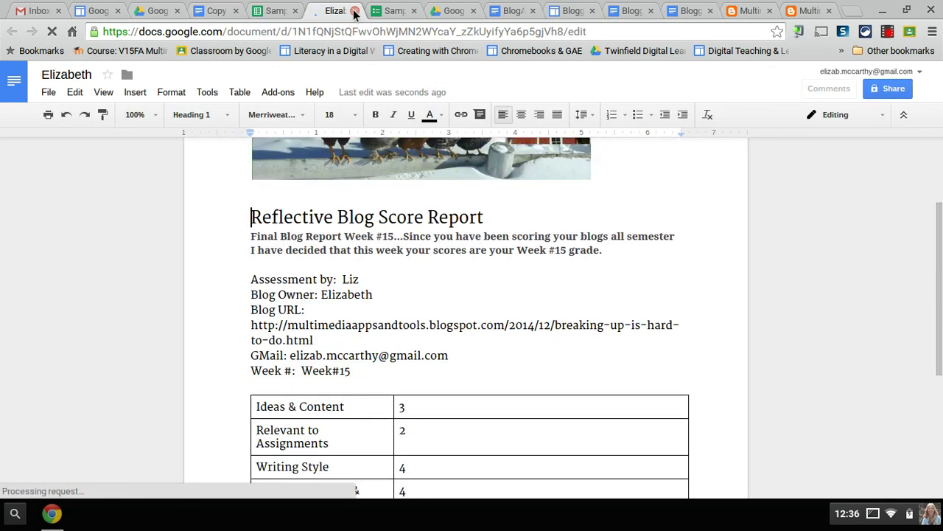
click(354, 11)
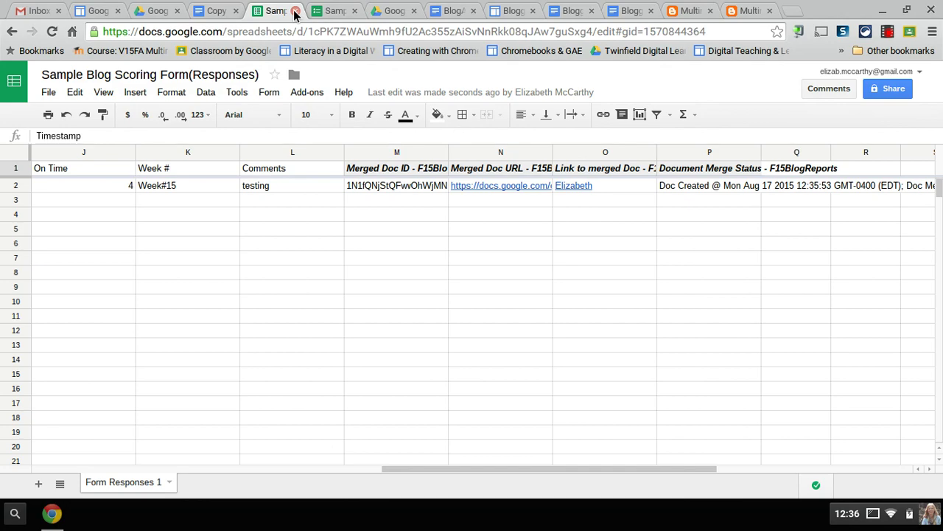
- Return to the Sample Blog Scoring Form and jump to its top with Home
click(318, 12)
scroll(427, 202, up, 6)
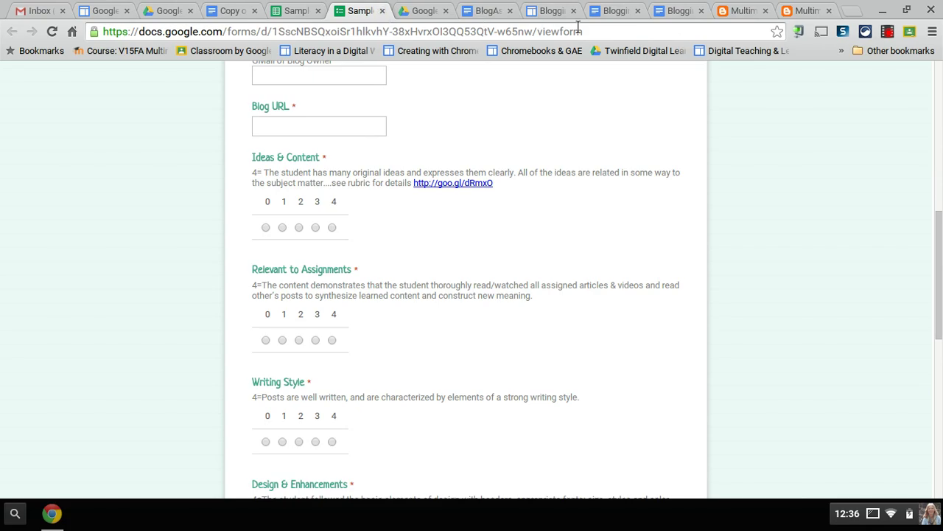
key(Home)
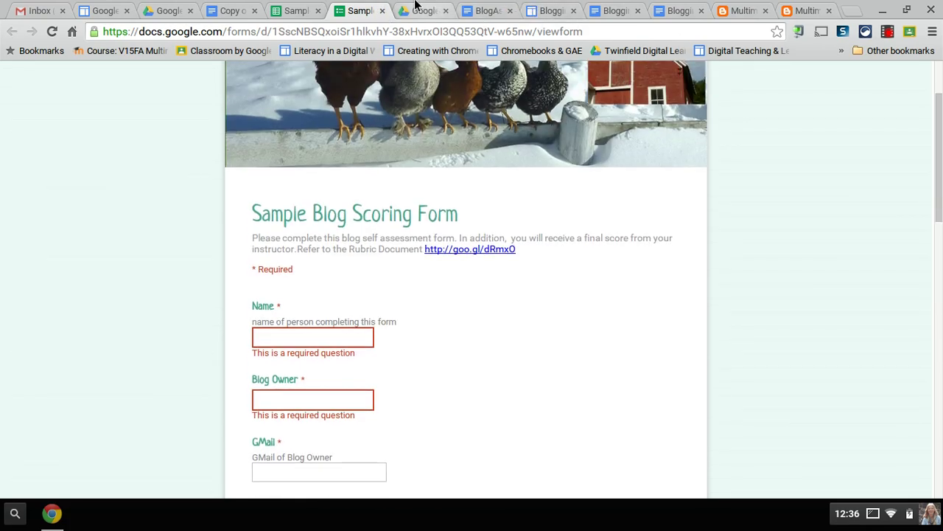